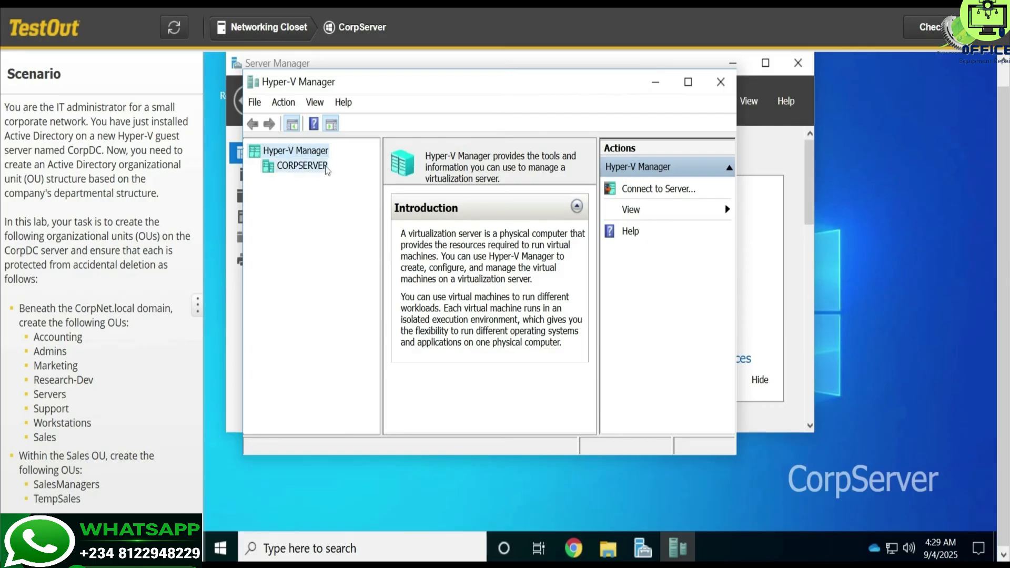
# Connect to the CorpDC virtual machine on CORPSERVER and open Active Directory Users and Computers on it
pyautogui.click(302, 166)
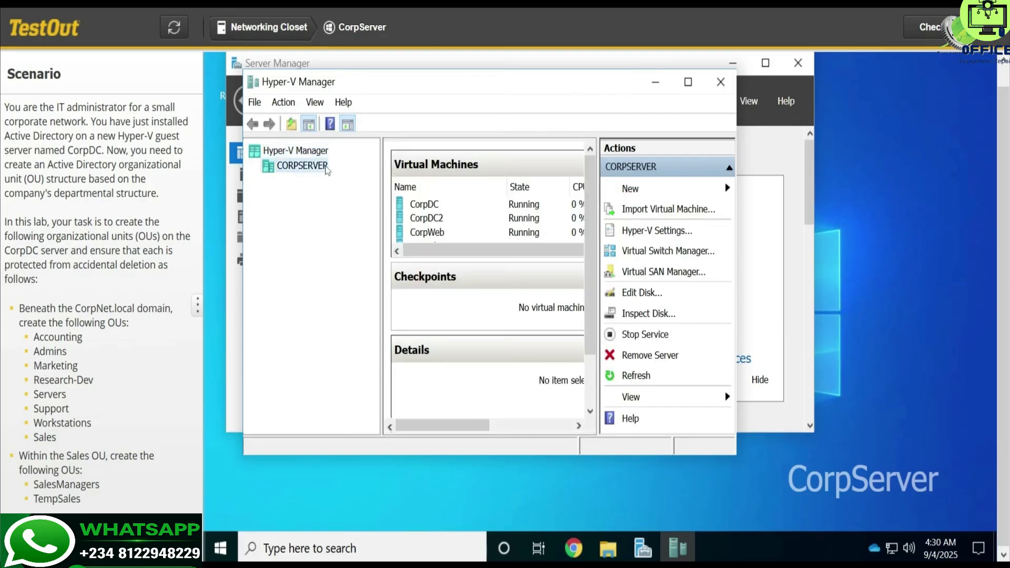
pyautogui.click(447, 211)
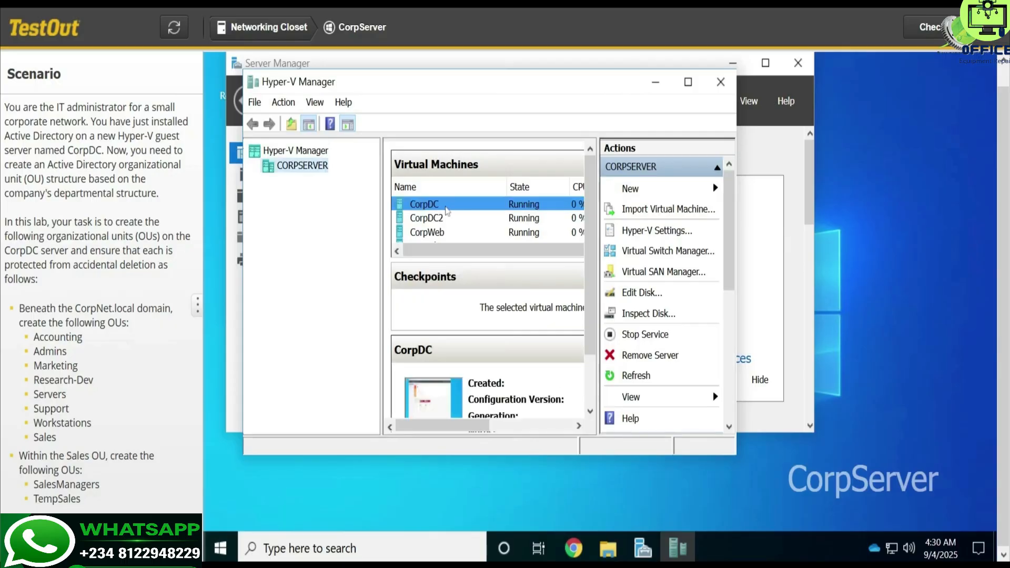
pyautogui.doubleClick(447, 212)
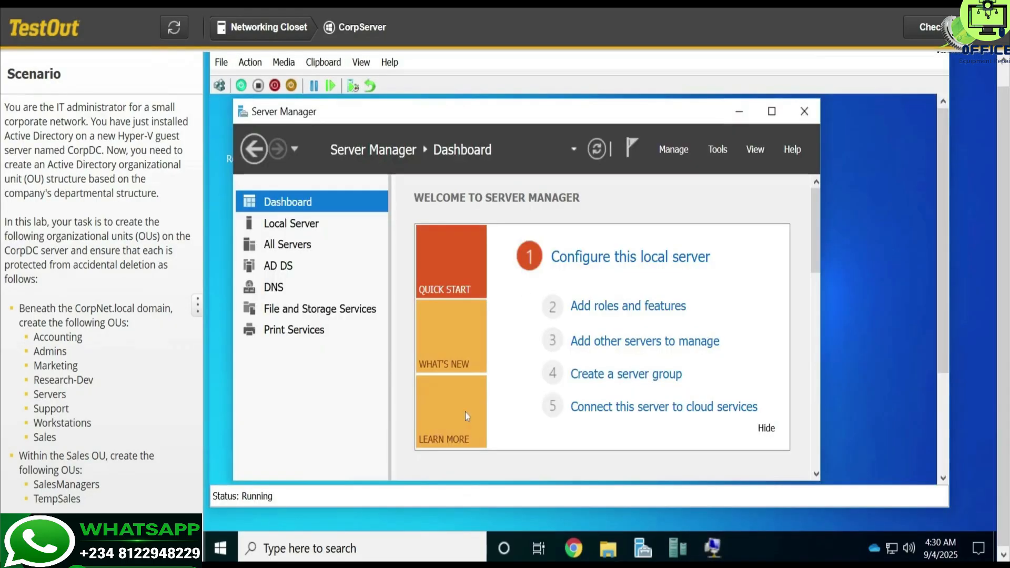
pyautogui.click(720, 152)
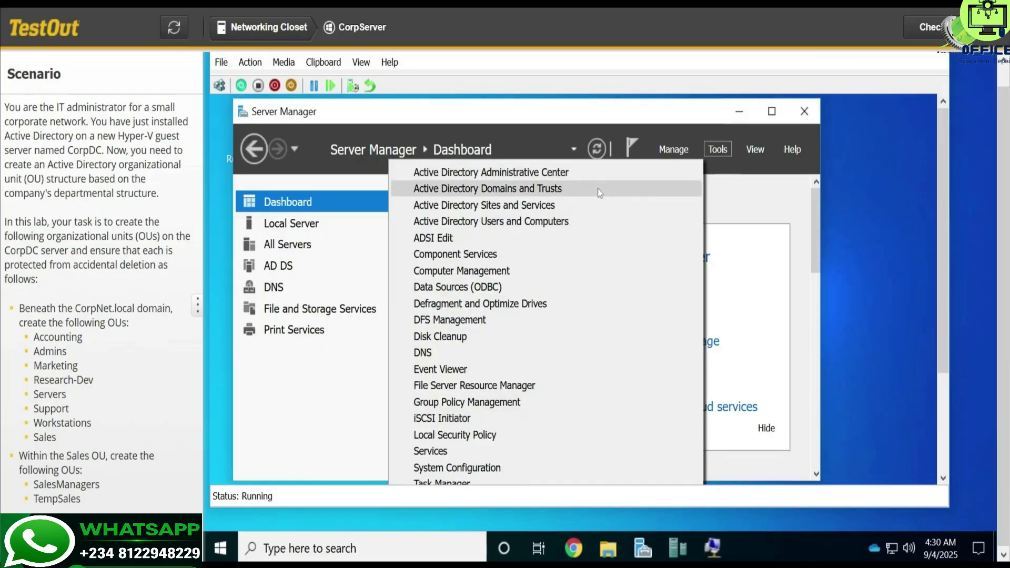
pyautogui.click(580, 225)
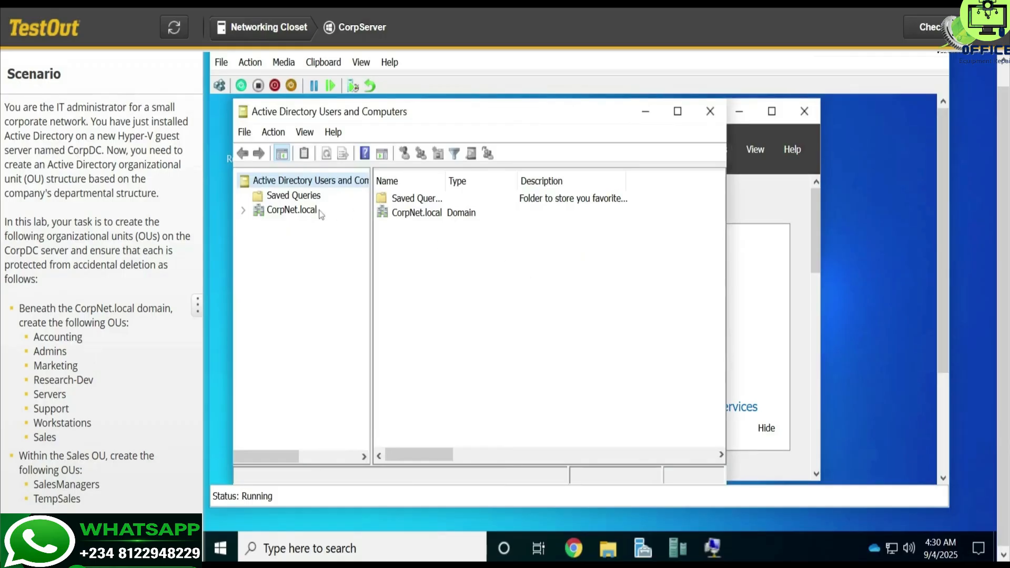
# Create an organizational unit named Accounting directly beneath the CorpNet.local domain, protected from accidental deletion
pyautogui.click(268, 216)
pyautogui.click(287, 210)
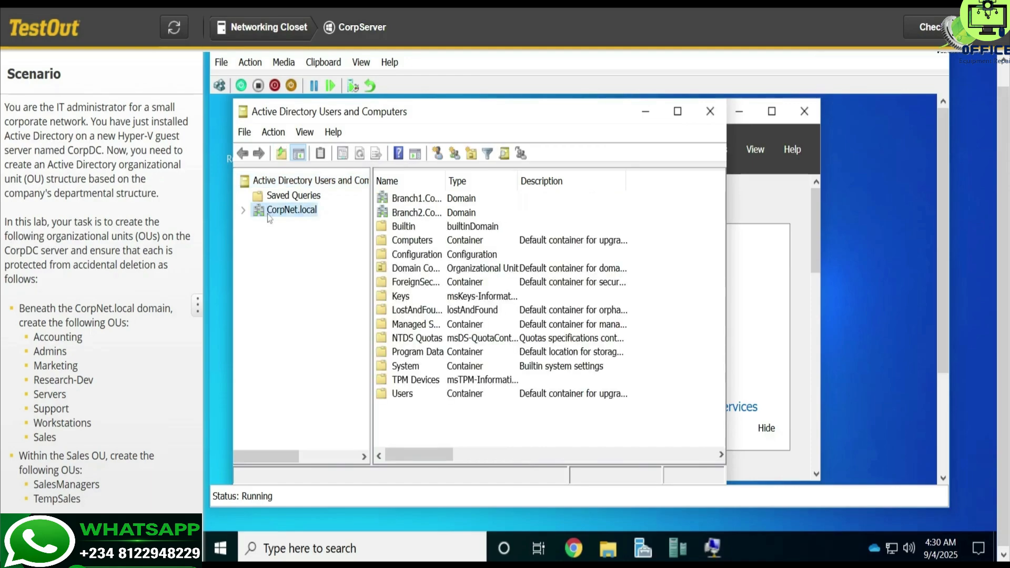
pyautogui.rightClick(269, 217)
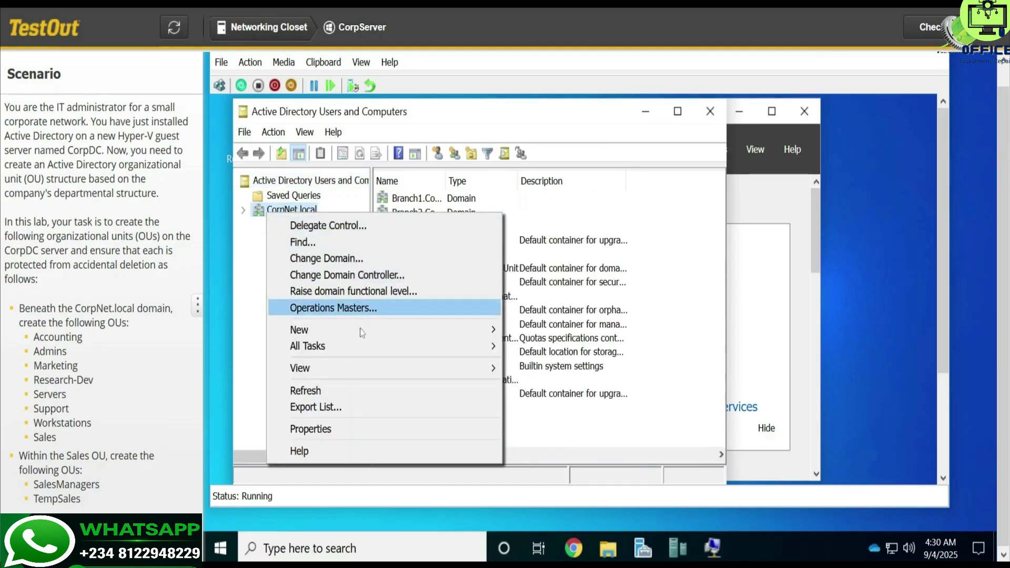
pyautogui.moveTo(358, 331)
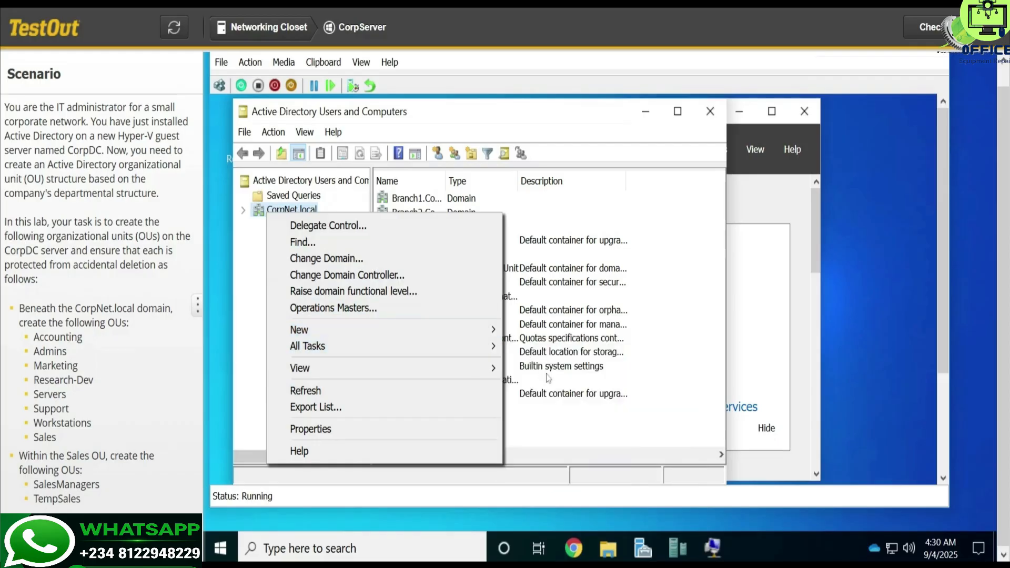
pyautogui.moveTo(477, 331)
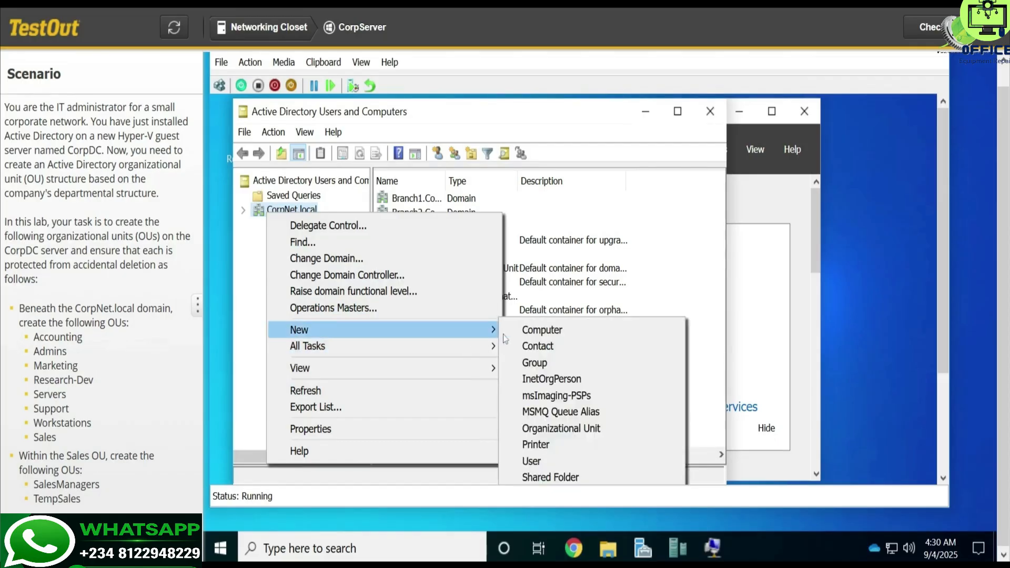
pyautogui.click(534, 429)
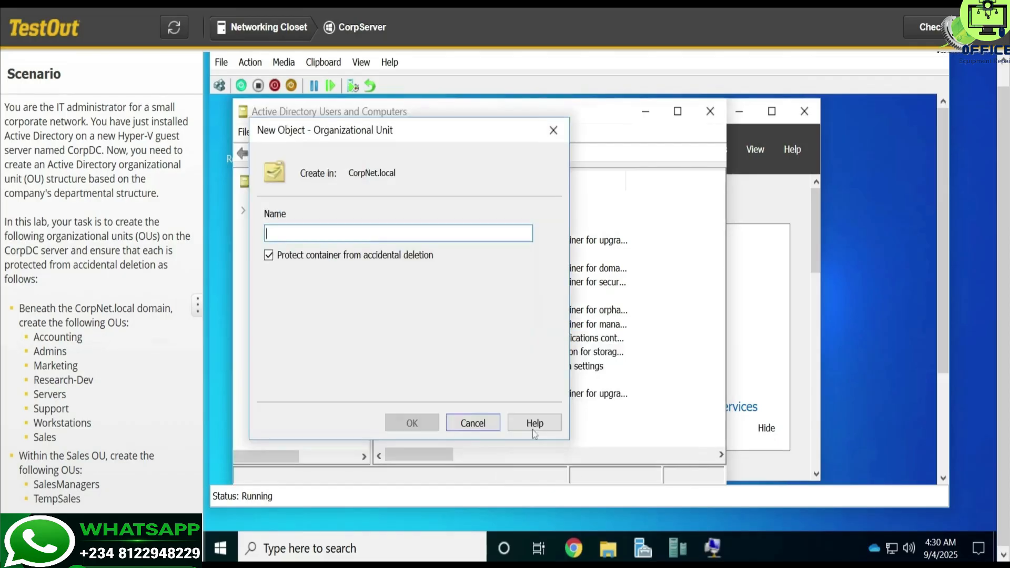
pyautogui.write('A')
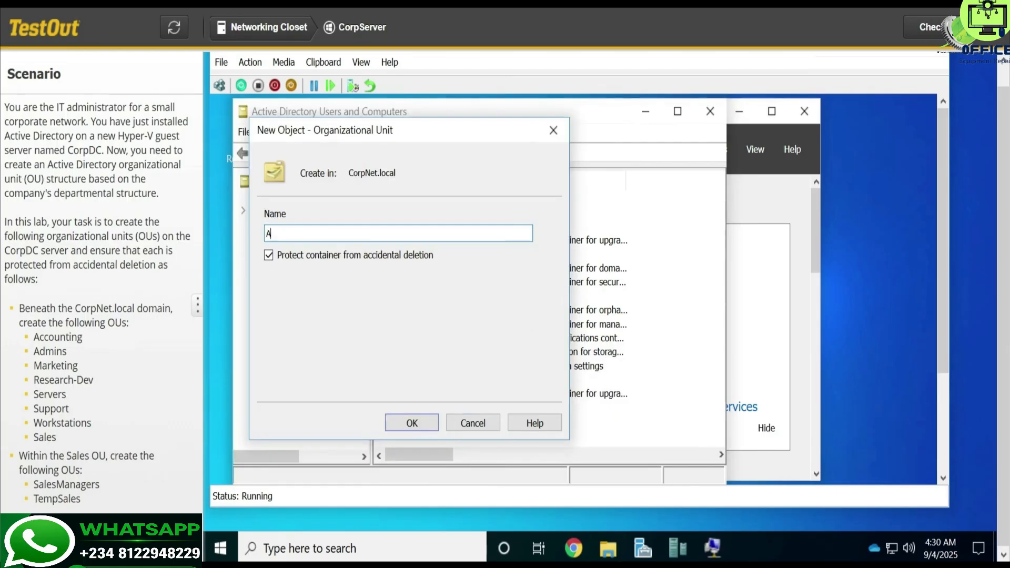
pyautogui.write('ccounting')
pyautogui.click(424, 424)
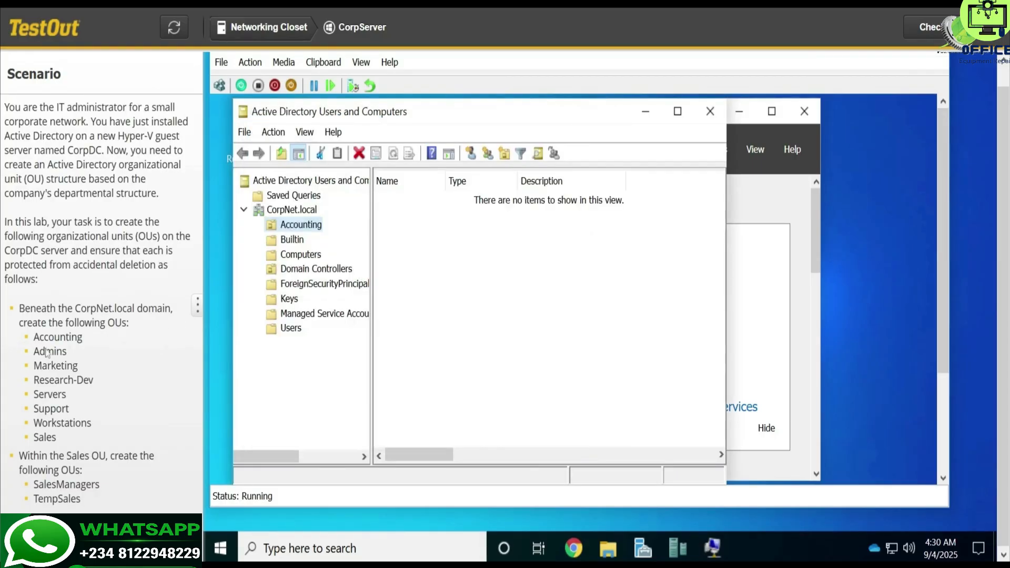
# Create an organizational unit named Admins directly beneath the CorpNet.local domain, protected from accidental deletion
pyautogui.click(283, 211)
pyautogui.rightClick(283, 211)
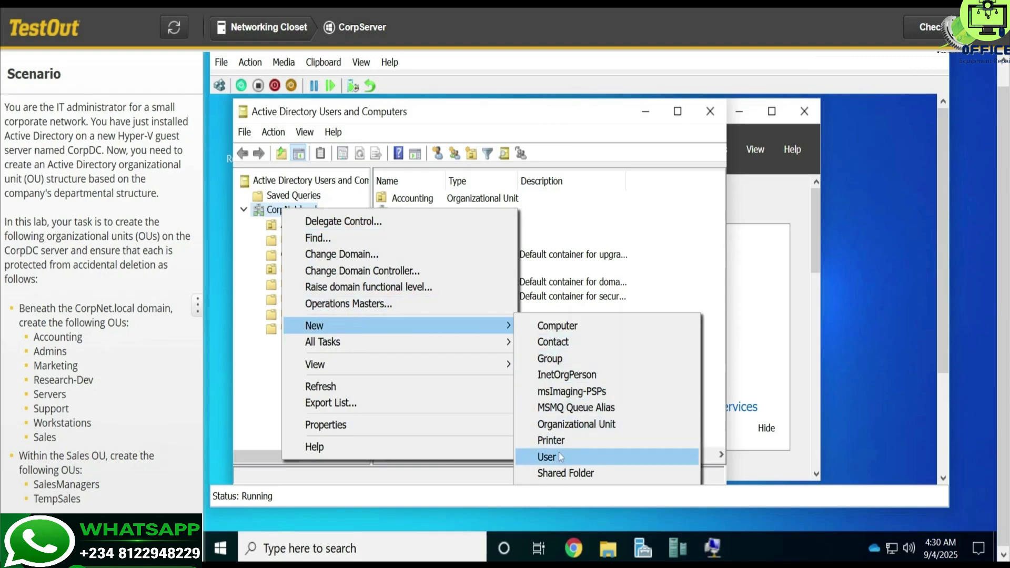
pyautogui.click(574, 426)
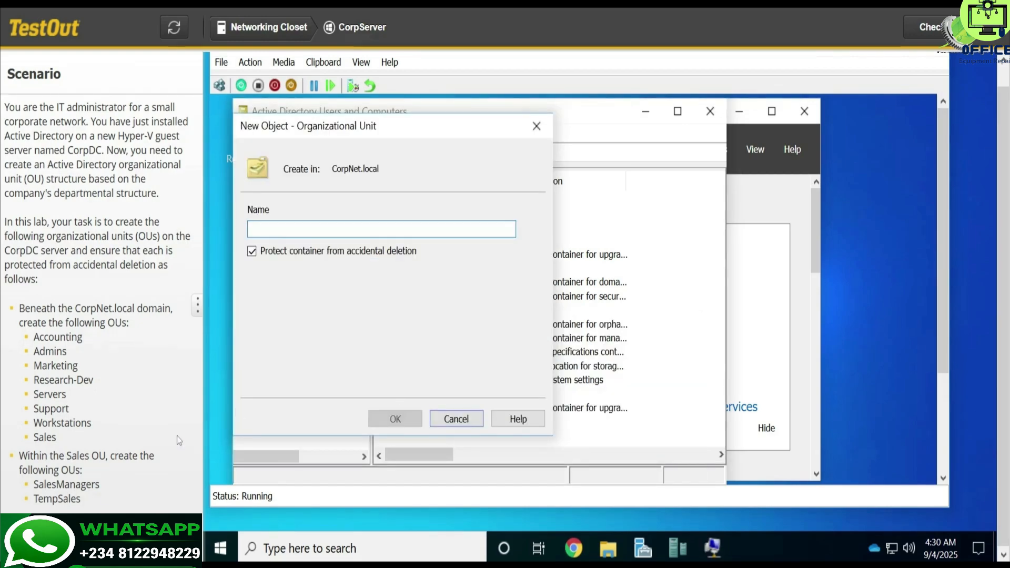
pyautogui.write('A')
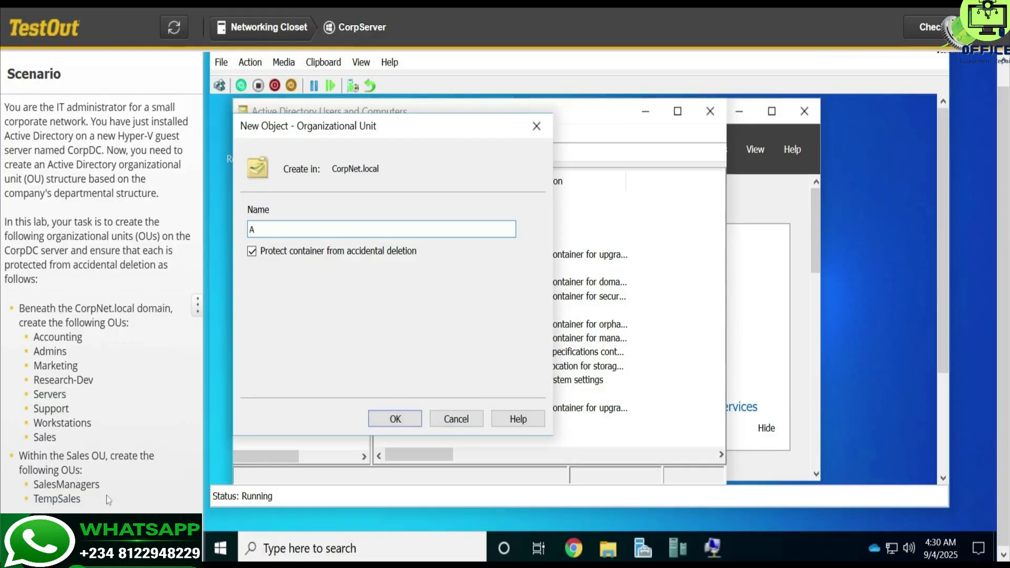
pyautogui.write('dmins')
pyautogui.click(406, 417)
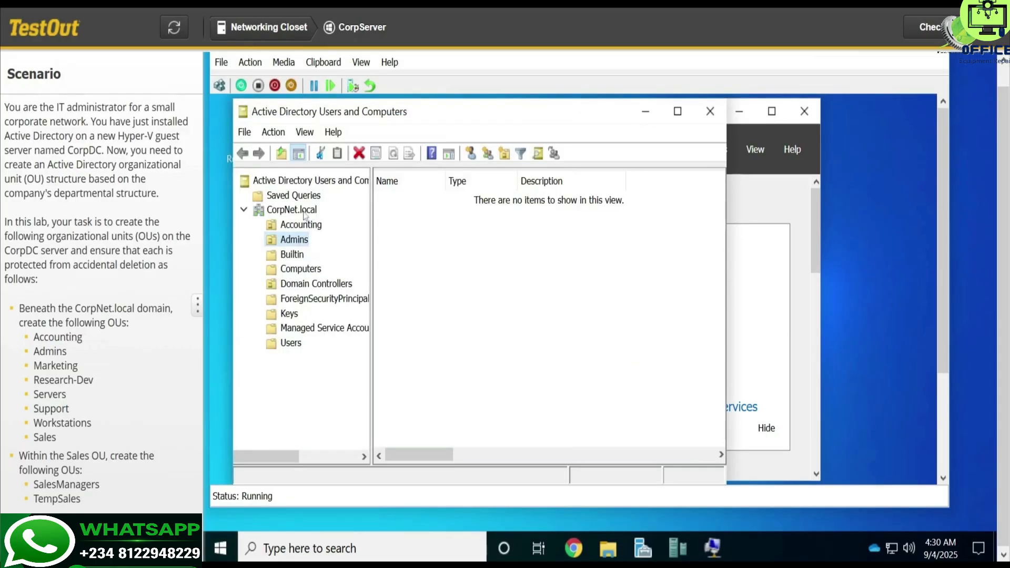
# Create an organizational unit named Marketing directly beneath the CorpNet.local domain, protected from accidental deletion
pyautogui.rightClick(305, 214)
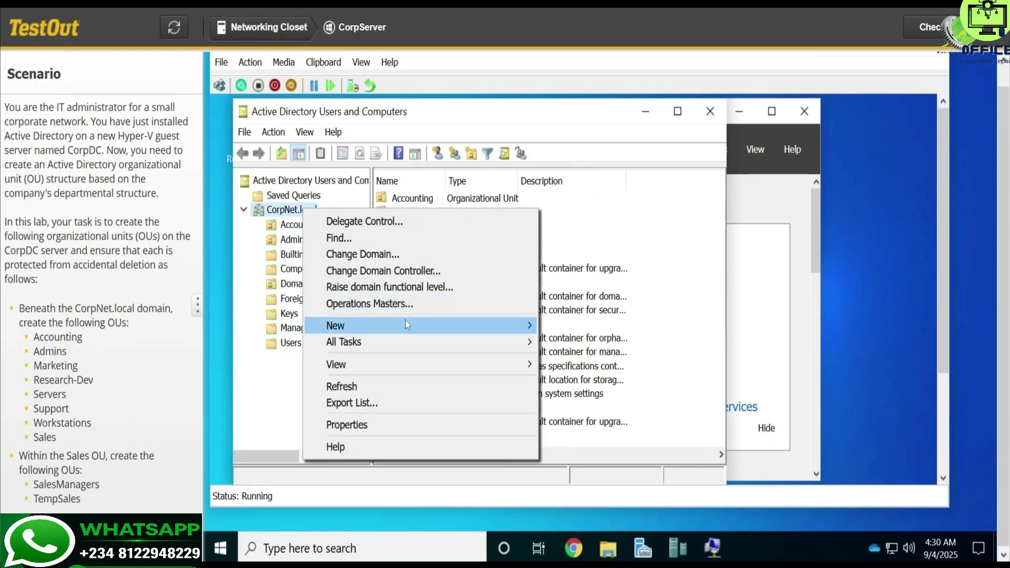
pyautogui.moveTo(405, 320)
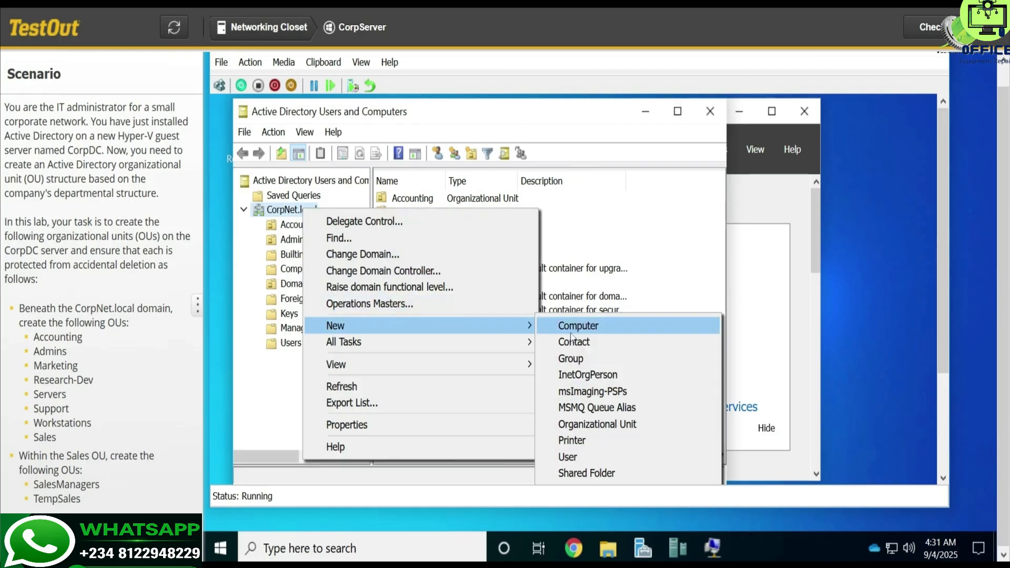
pyautogui.click(597, 431)
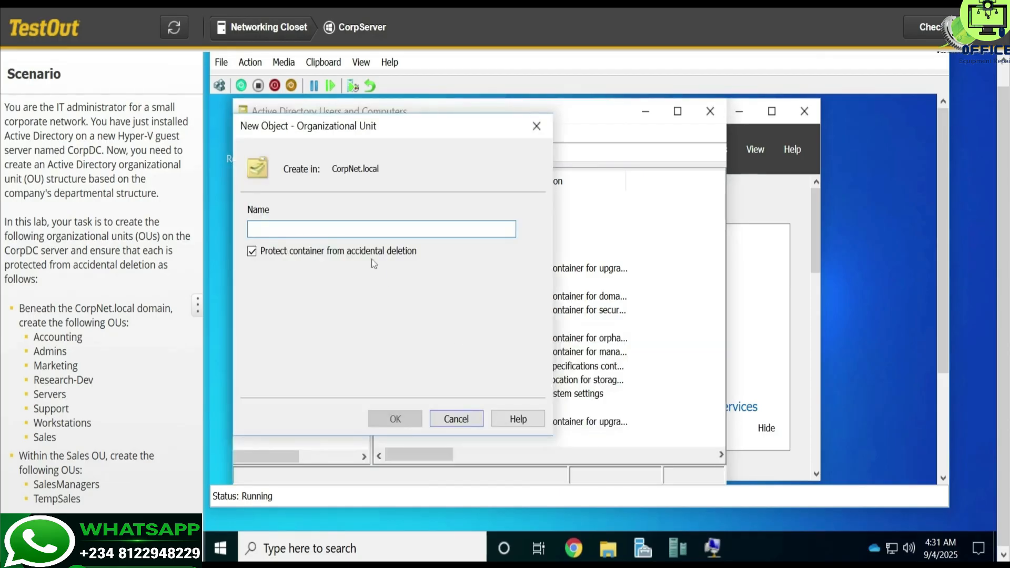
pyautogui.write('Marketing')
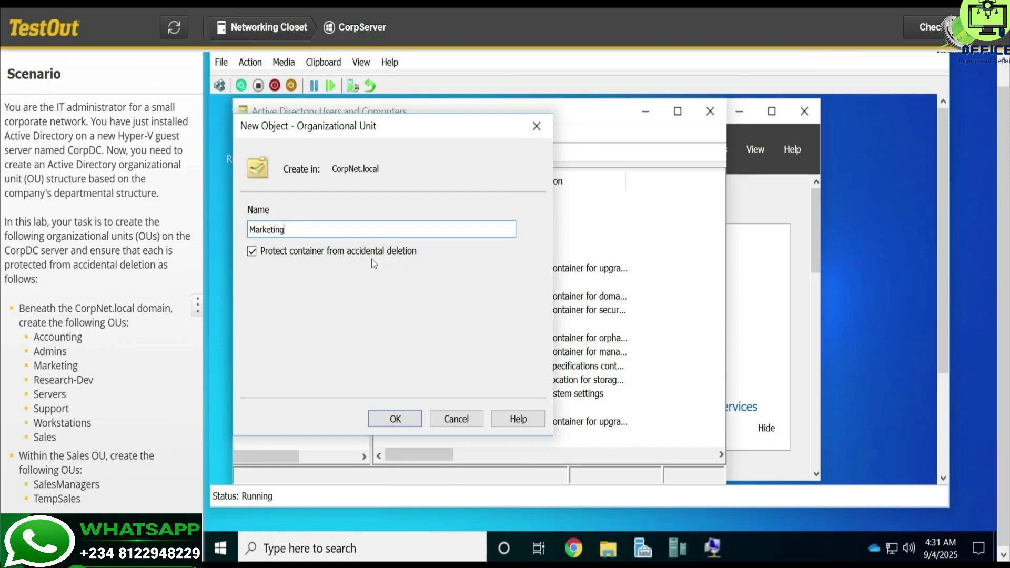
pyautogui.click(395, 419)
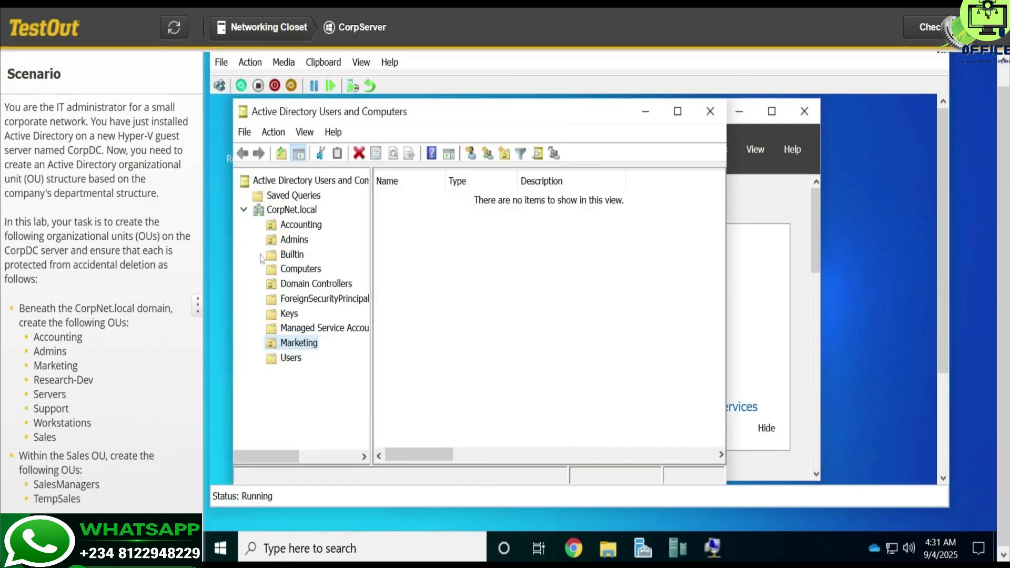
# Create an organizational unit named Research-Dev directly beneath the CorpNet.local domain, protected from accidental deletion
pyautogui.click(300, 210)
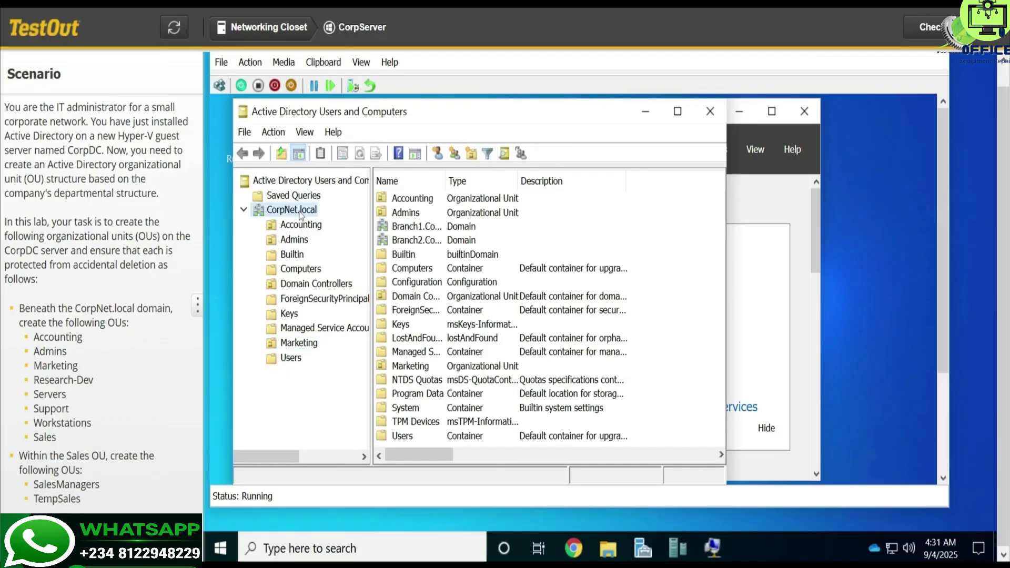
pyautogui.rightClick(300, 210)
pyautogui.moveTo(364, 333)
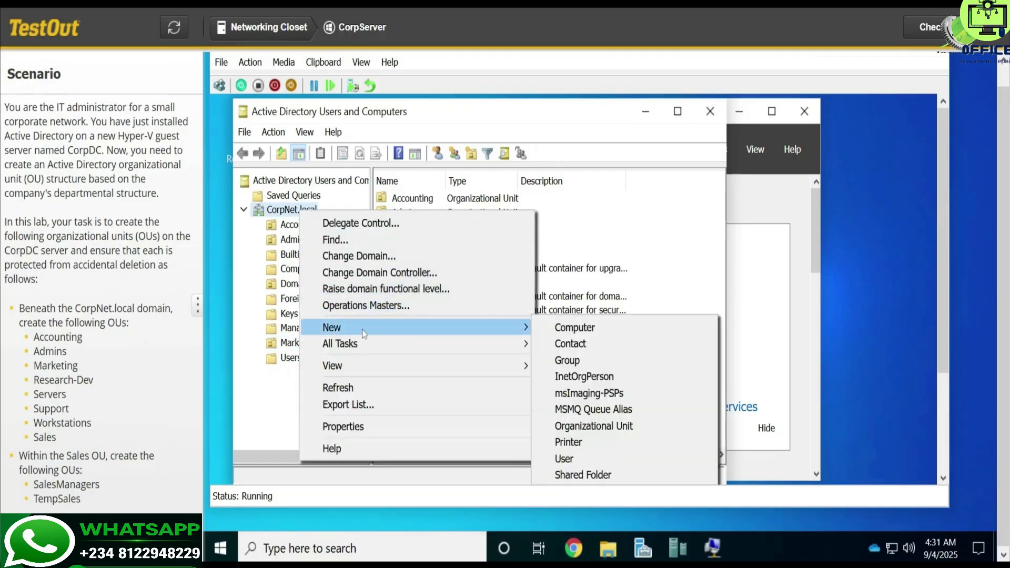
pyautogui.click(578, 427)
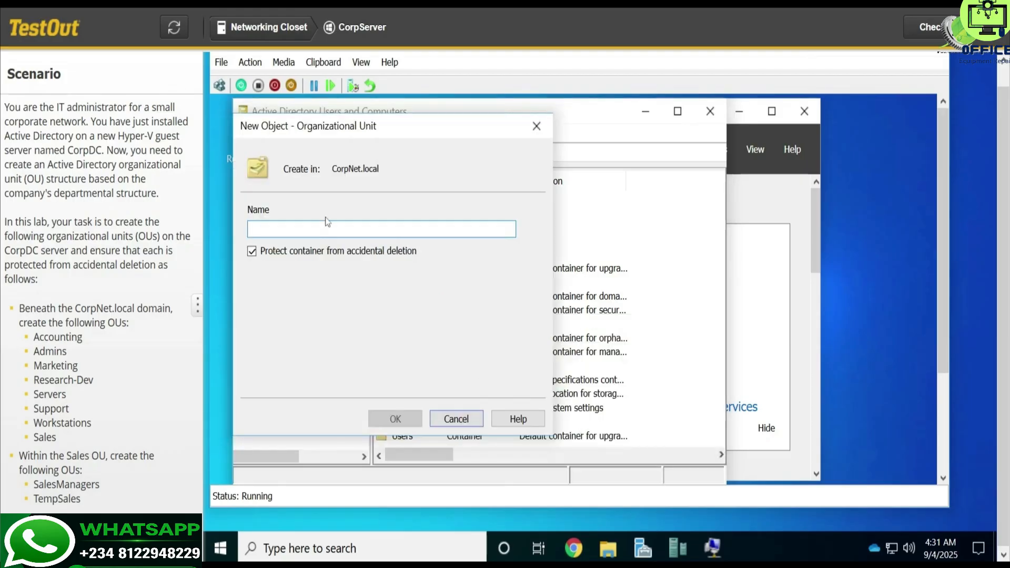
pyautogui.write('Re')
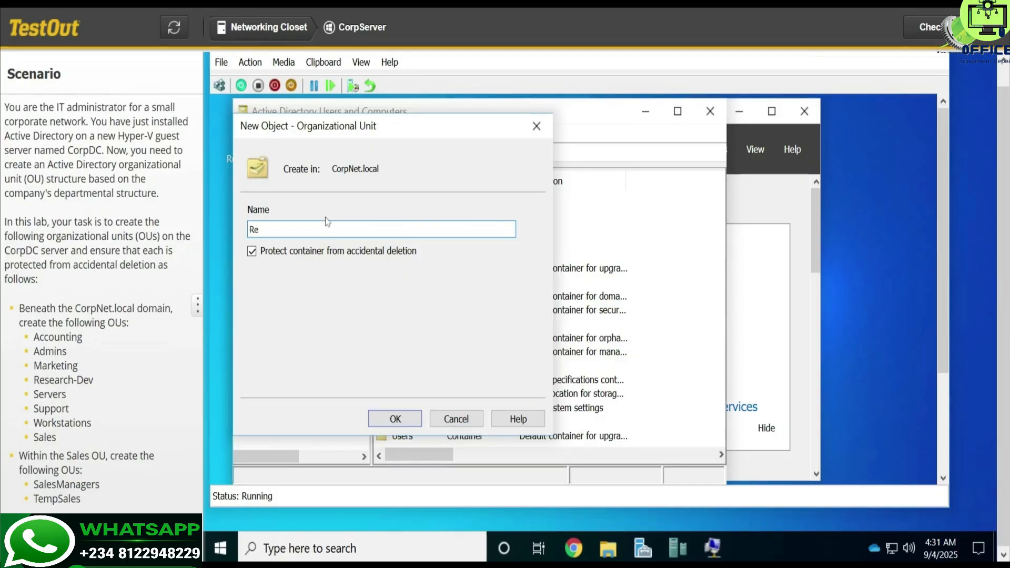
pyautogui.write('search-D')
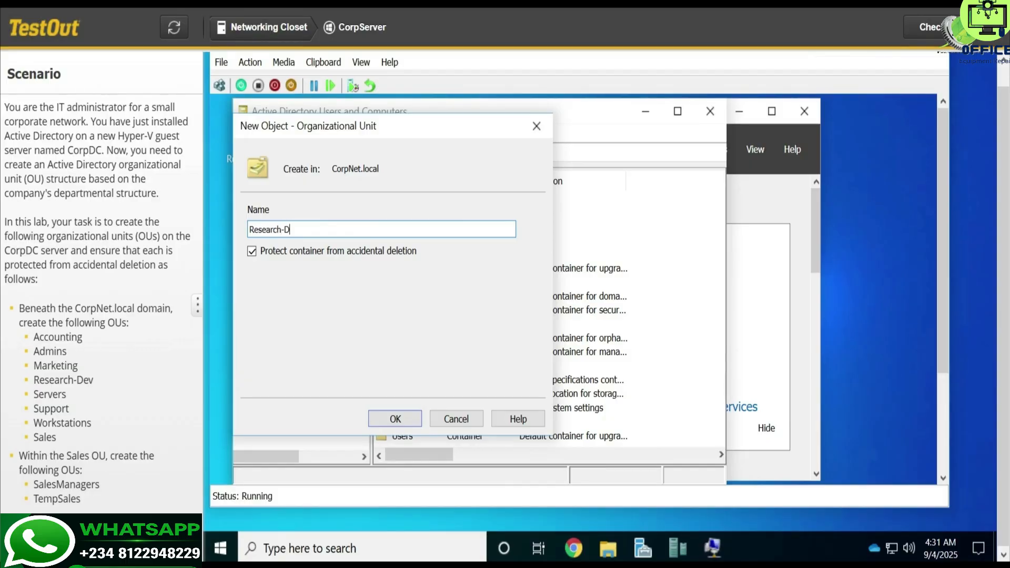
pyautogui.write('ev')
pyautogui.click(384, 420)
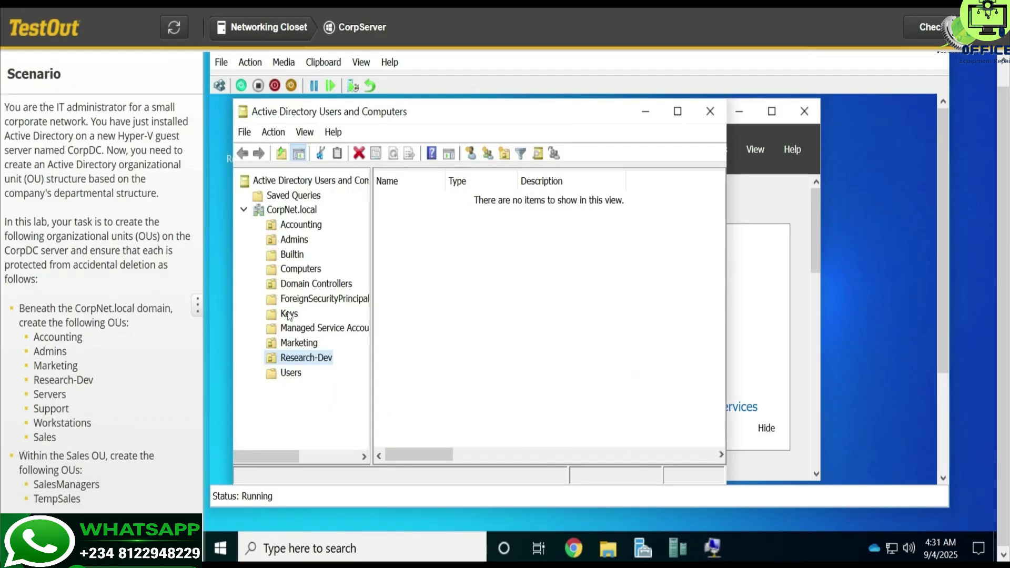
# Create an organizational unit named Servers directly beneath the CorpNet.local domain, protected from accidental deletion
pyautogui.rightClick(309, 212)
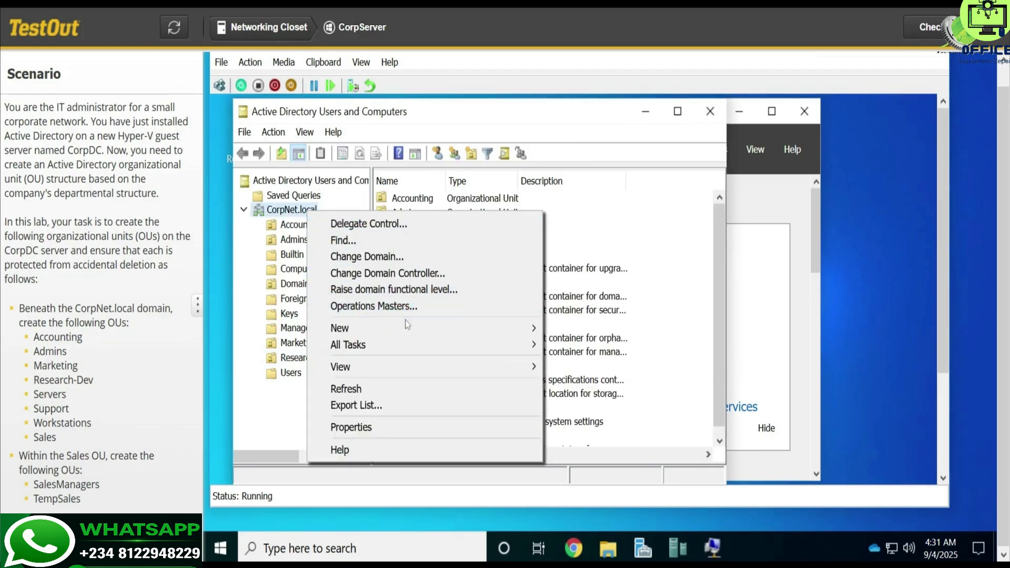
pyautogui.moveTo(518, 330)
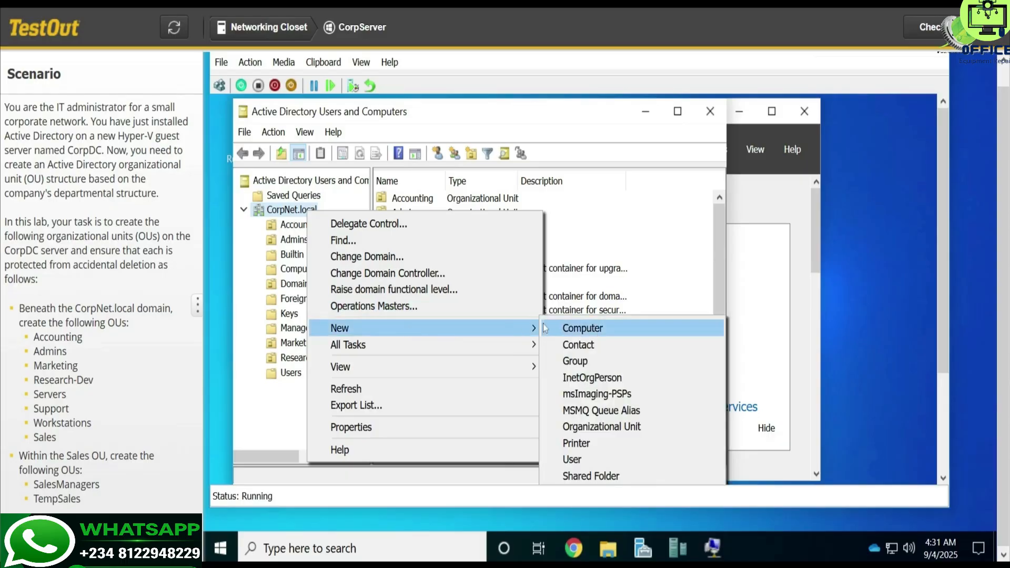
pyautogui.click(588, 428)
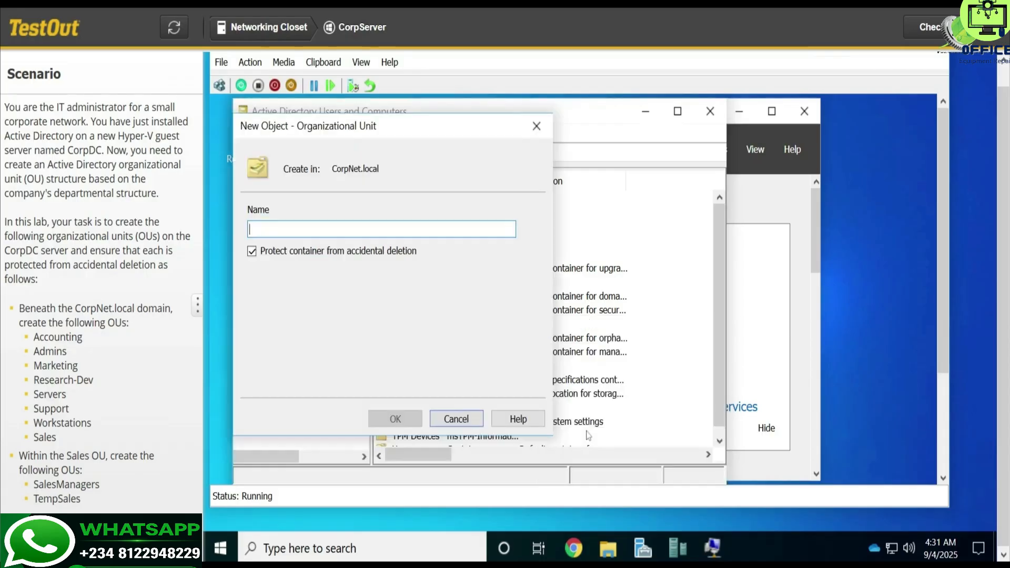
pyautogui.write('S')
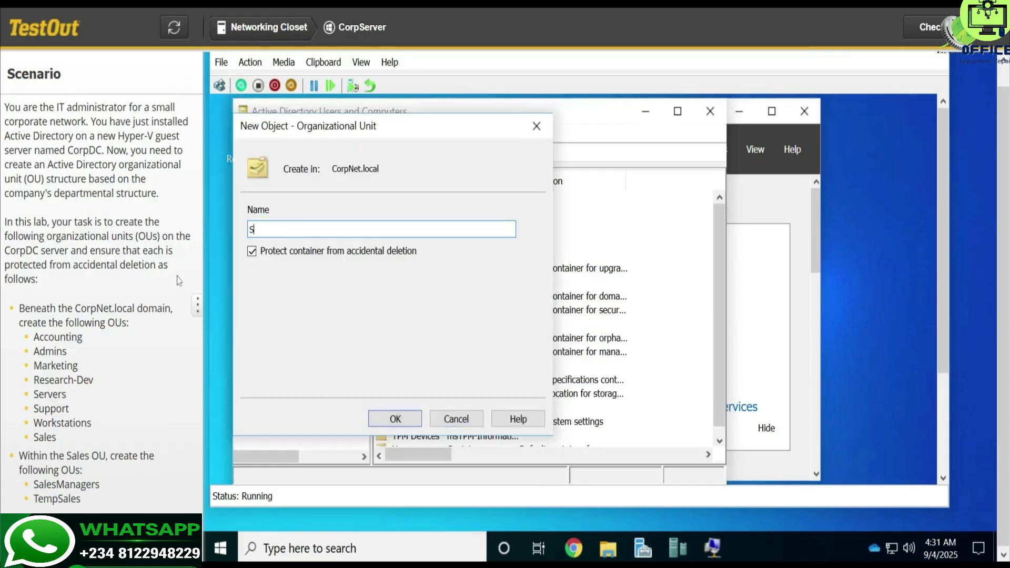
pyautogui.write('ervers')
pyautogui.click(395, 419)
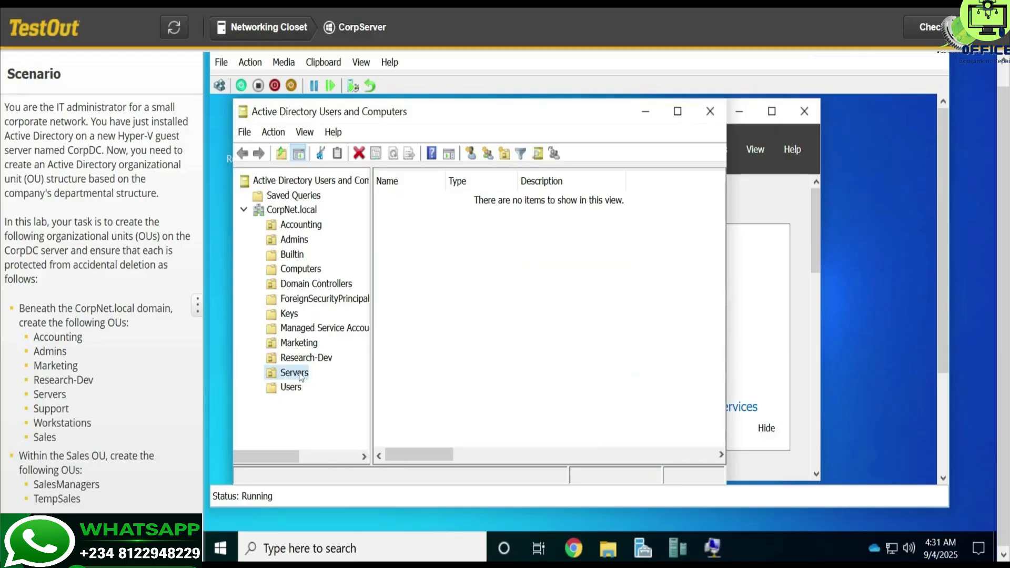
# Create an organizational unit named Support directly beneath the CorpNet.local domain, protected from accidental deletion
pyautogui.rightClick(291, 216)
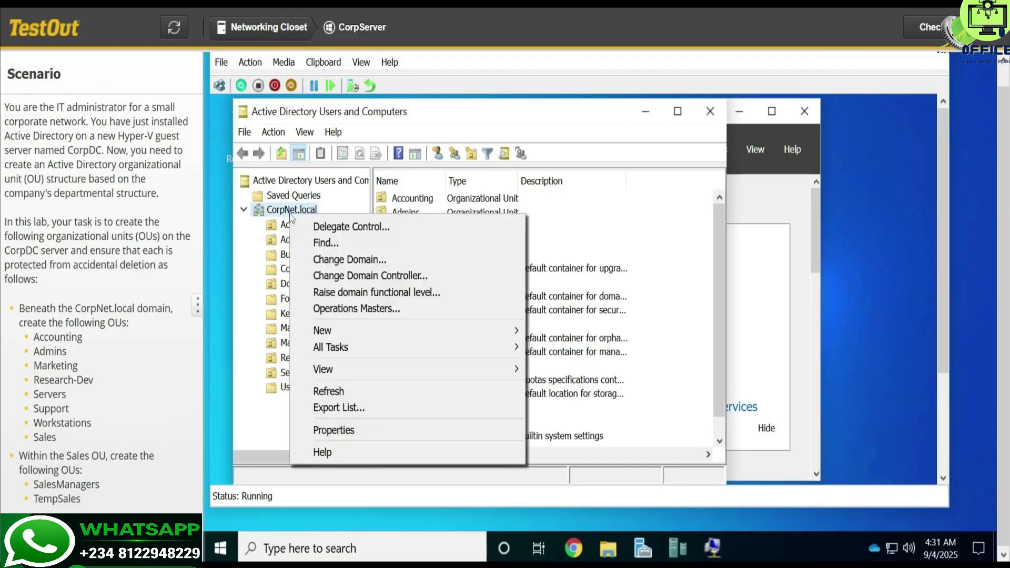
pyautogui.moveTo(383, 333)
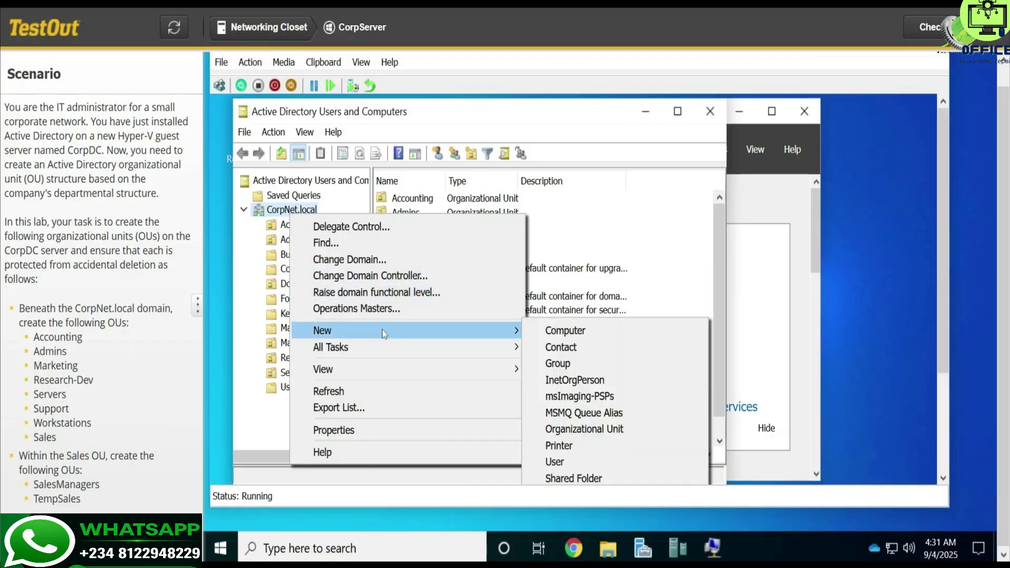
pyautogui.click(549, 431)
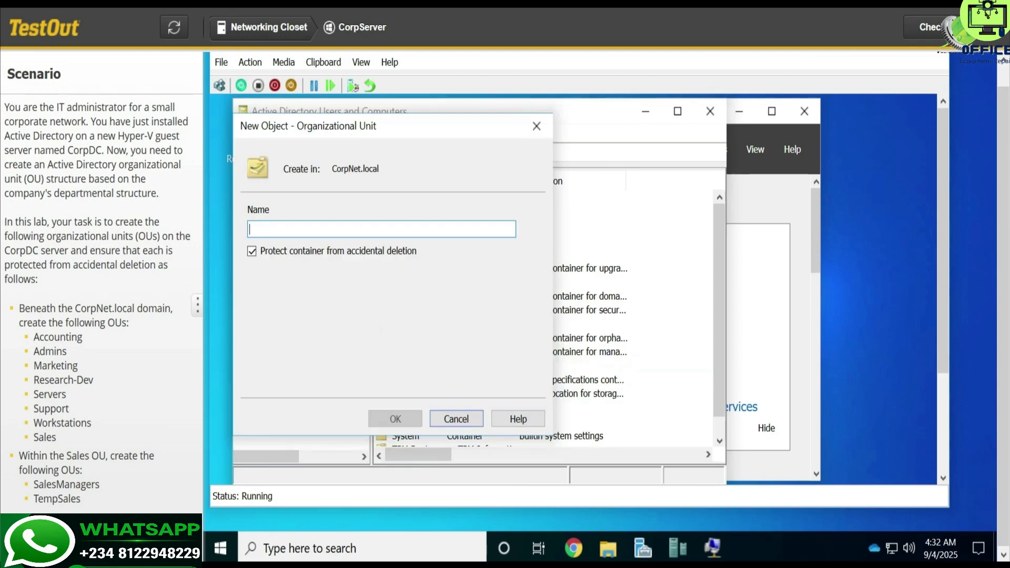
pyautogui.write('S')
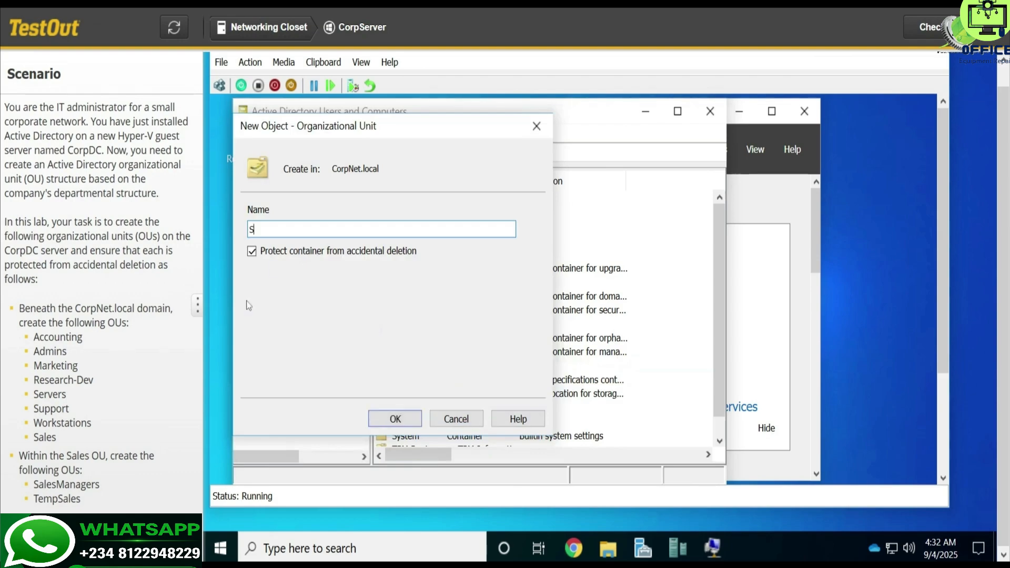
pyautogui.write('upport')
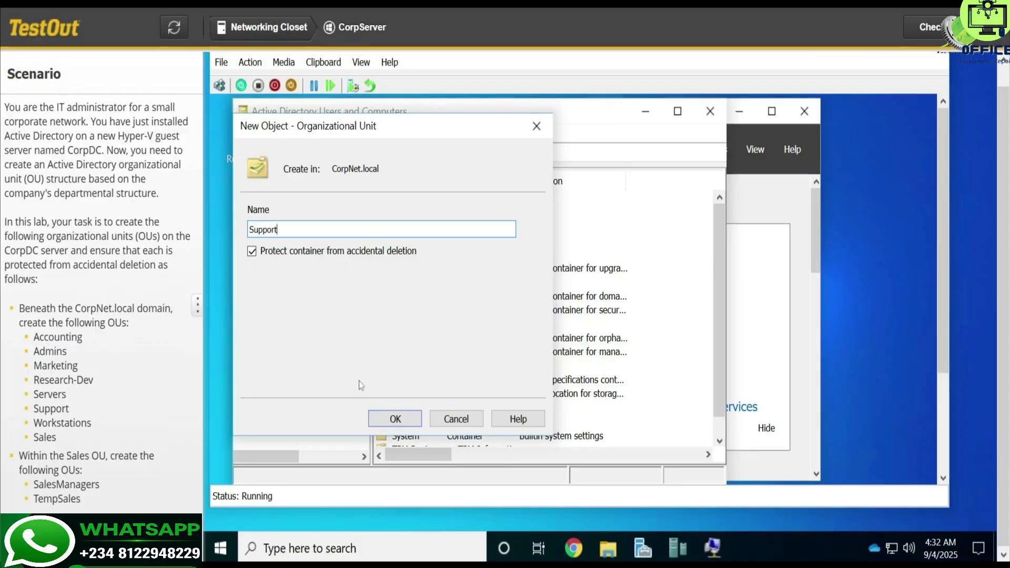
pyautogui.click(394, 419)
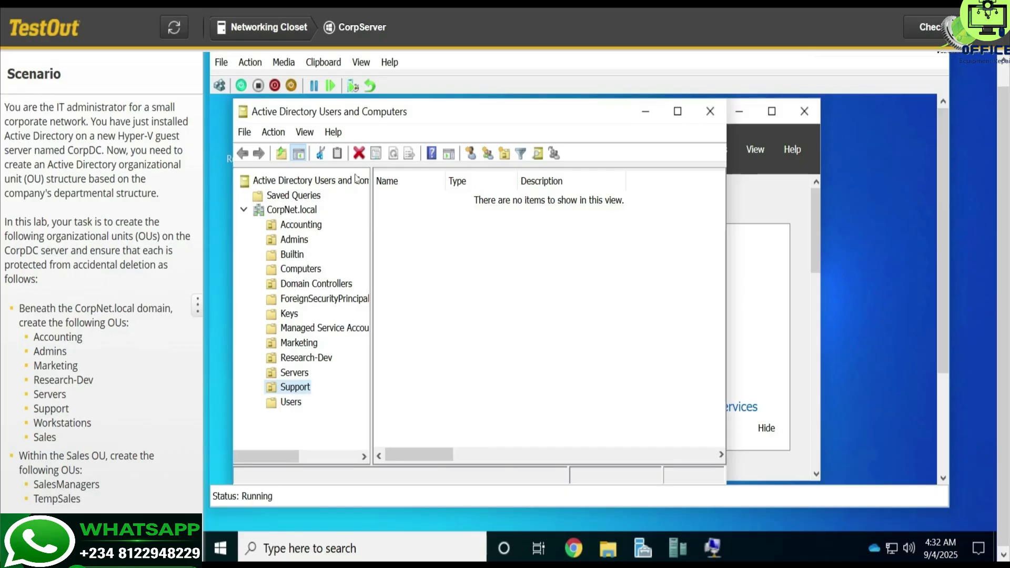
# Create an organizational unit named Workstations directly beneath the CorpNet.local domain, protected from accidental deletion
pyautogui.click(306, 212)
pyautogui.rightClick(305, 212)
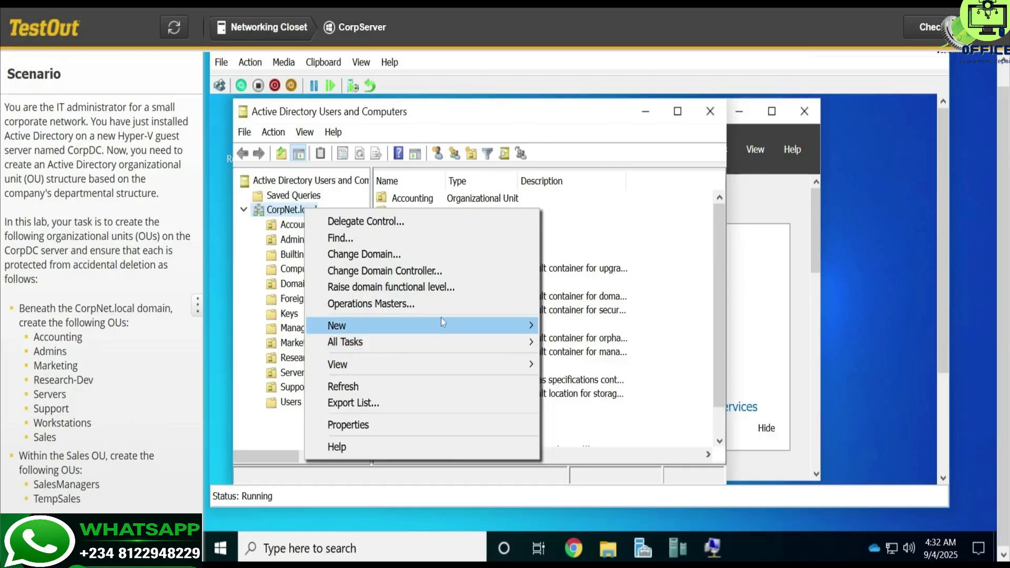
pyautogui.moveTo(437, 326)
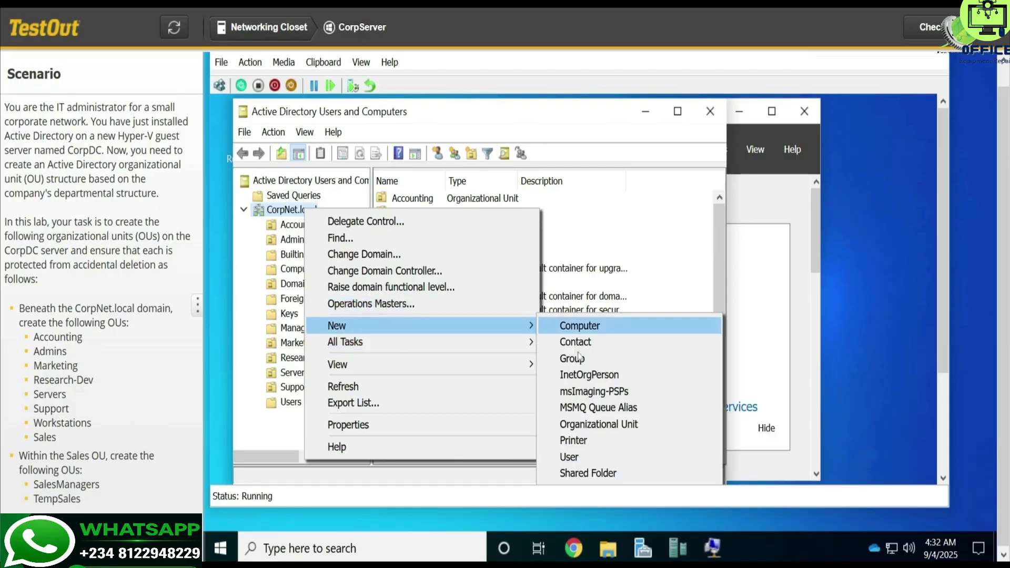
pyautogui.click(608, 428)
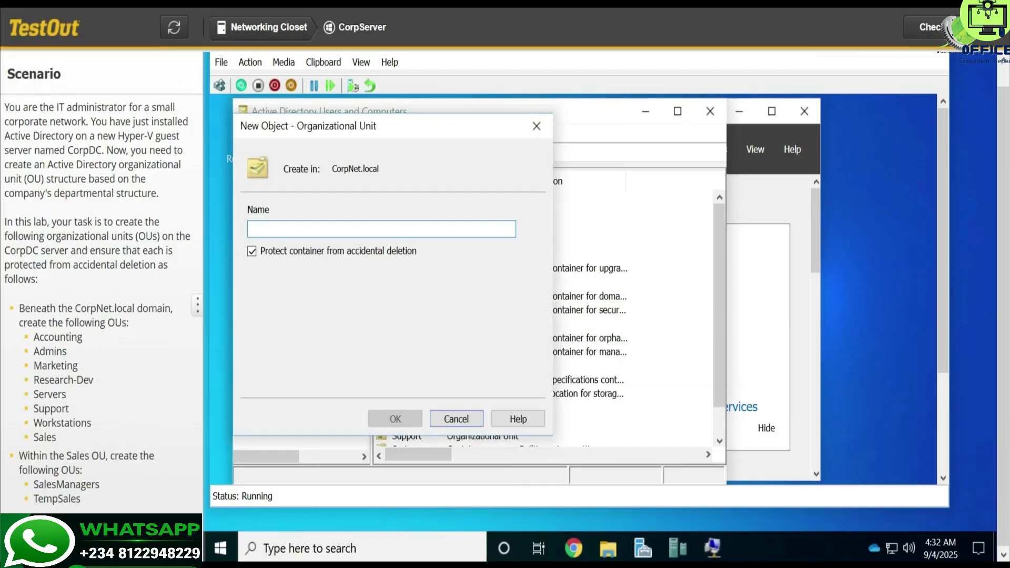
pyautogui.write('Wo')
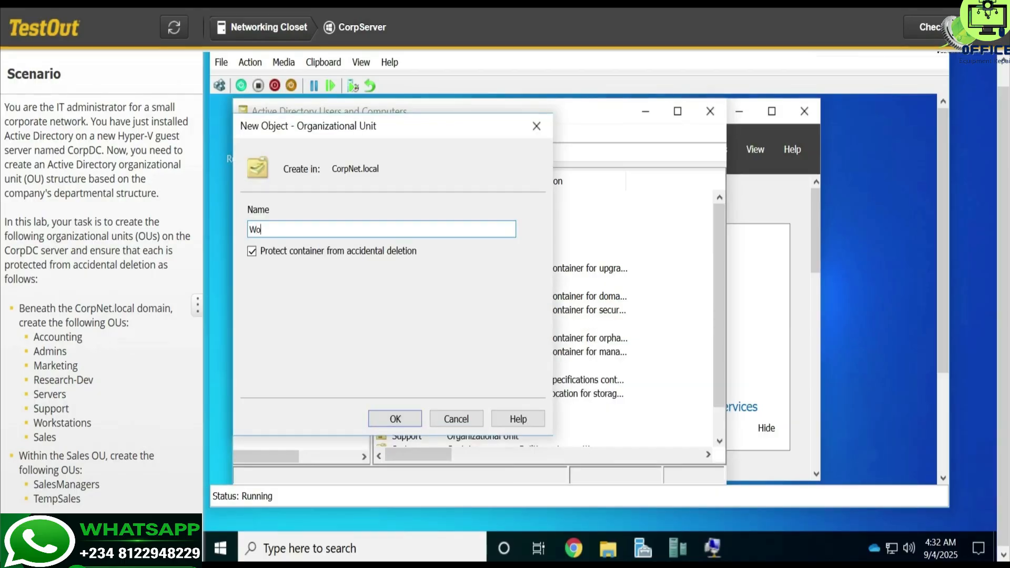
pyautogui.write('rkstations')
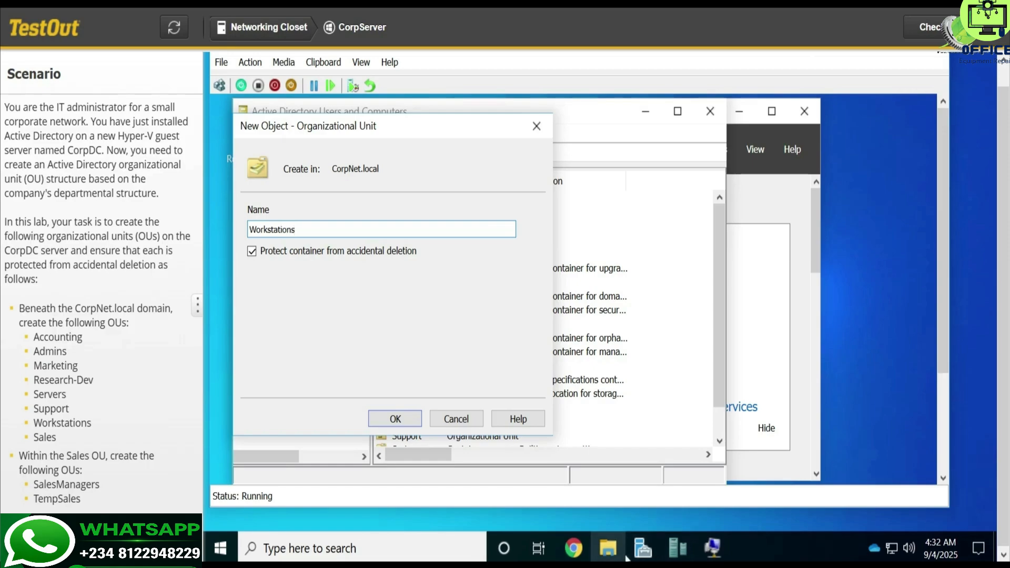
pyautogui.click(396, 420)
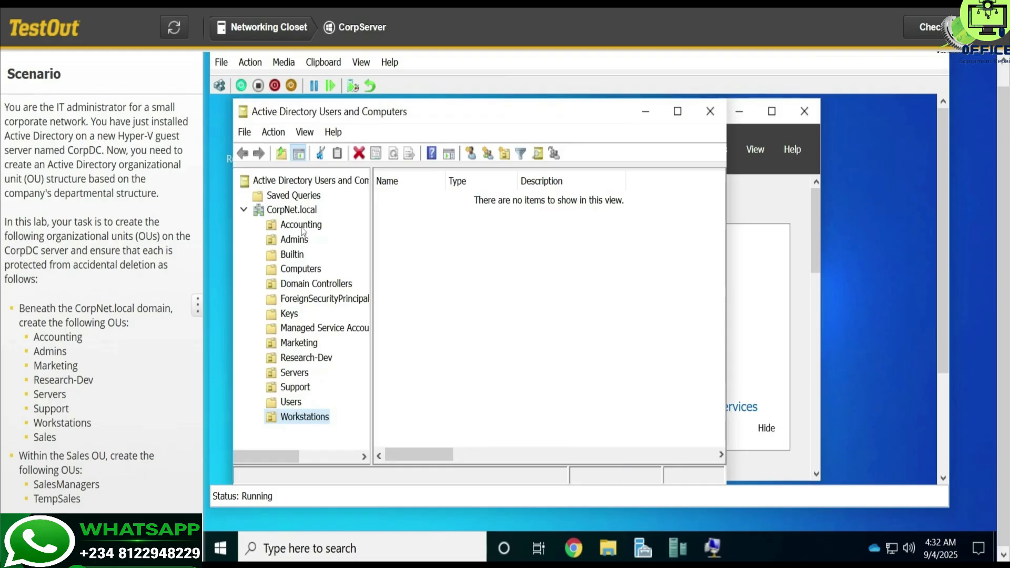
# Create an organizational unit named Sales directly beneath the CorpNet.local domain, protected from accidental deletion
pyautogui.click(308, 211)
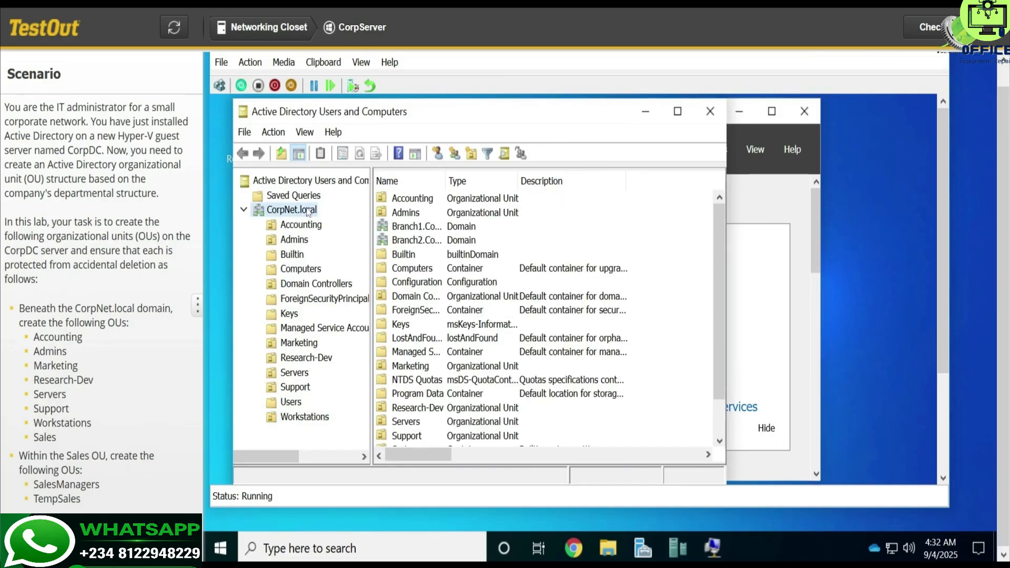
pyautogui.rightClick(307, 210)
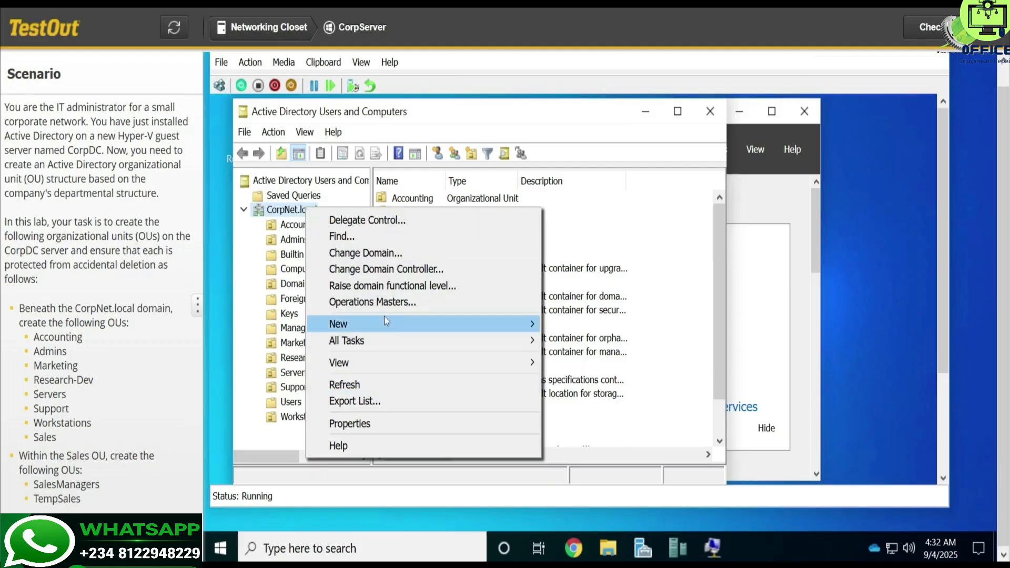
pyautogui.moveTo(387, 325)
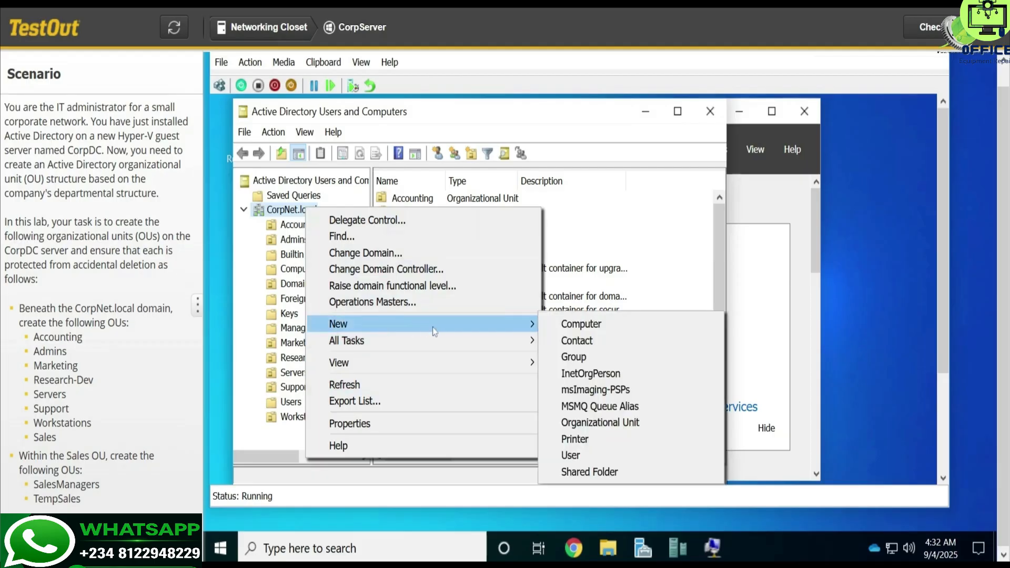
pyautogui.click(581, 425)
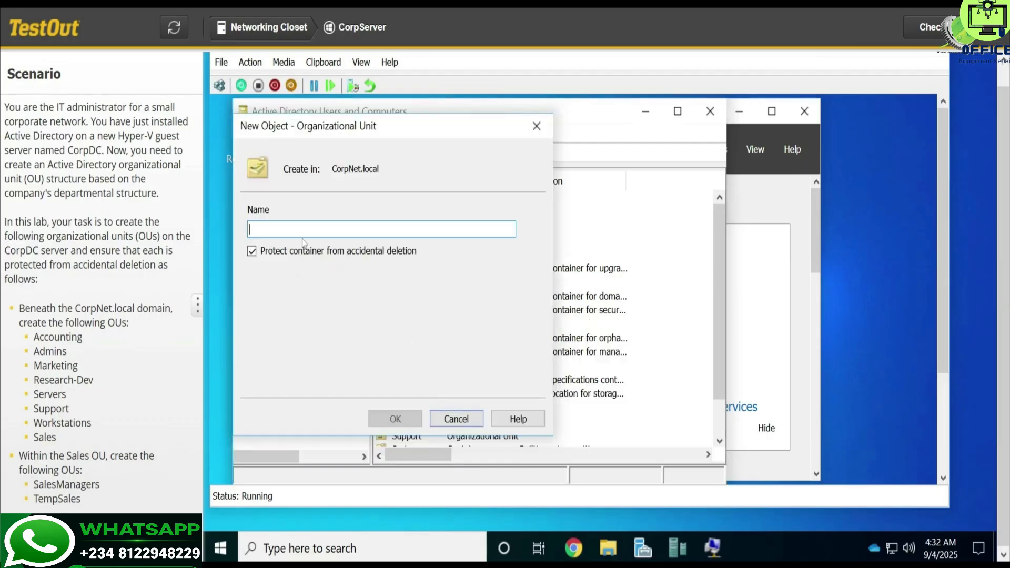
pyautogui.write('Sales')
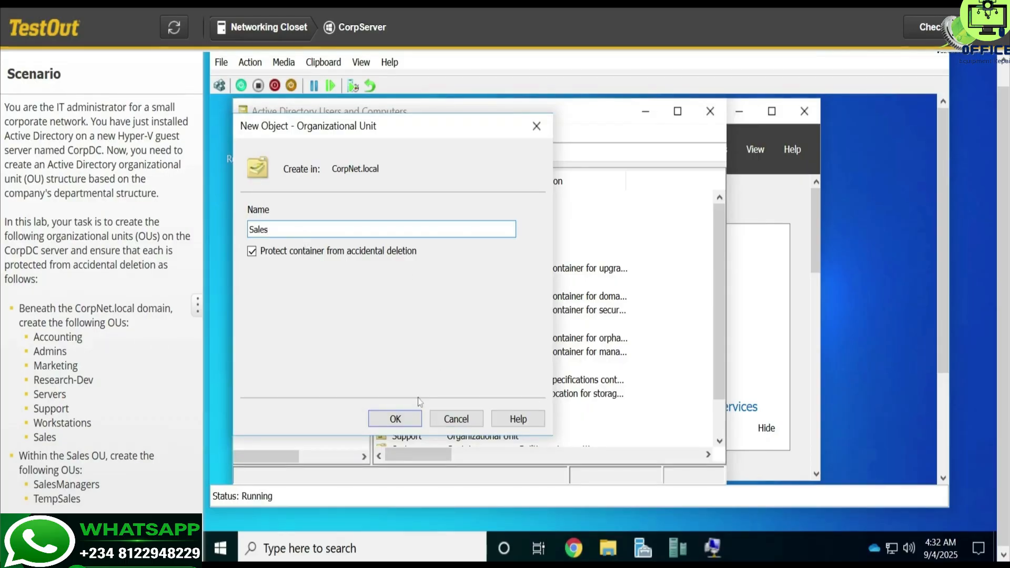
pyautogui.click(395, 419)
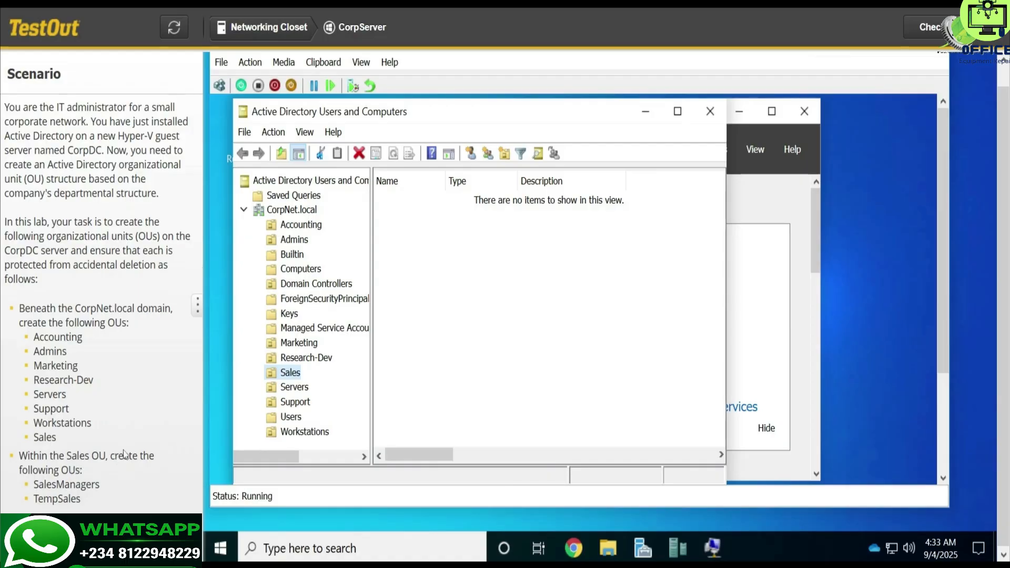
pyautogui.rightClick(287, 375)
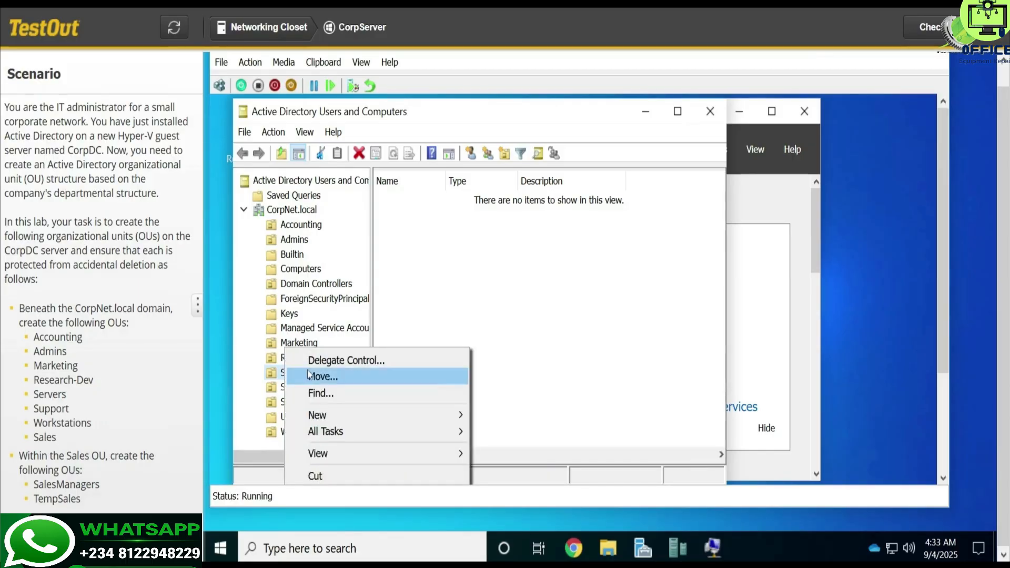
pyautogui.moveTo(332, 419)
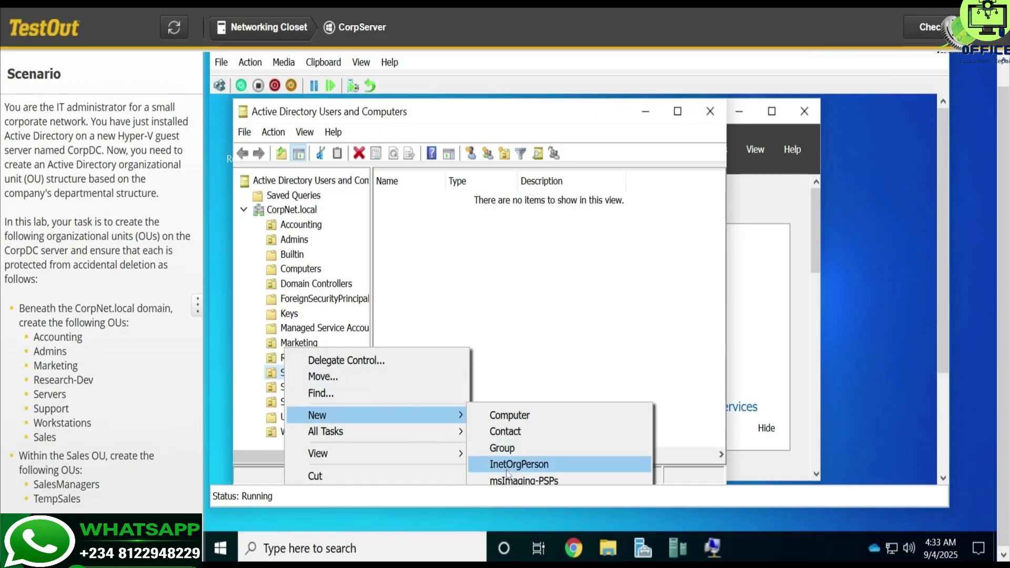
pyautogui.click(944, 351)
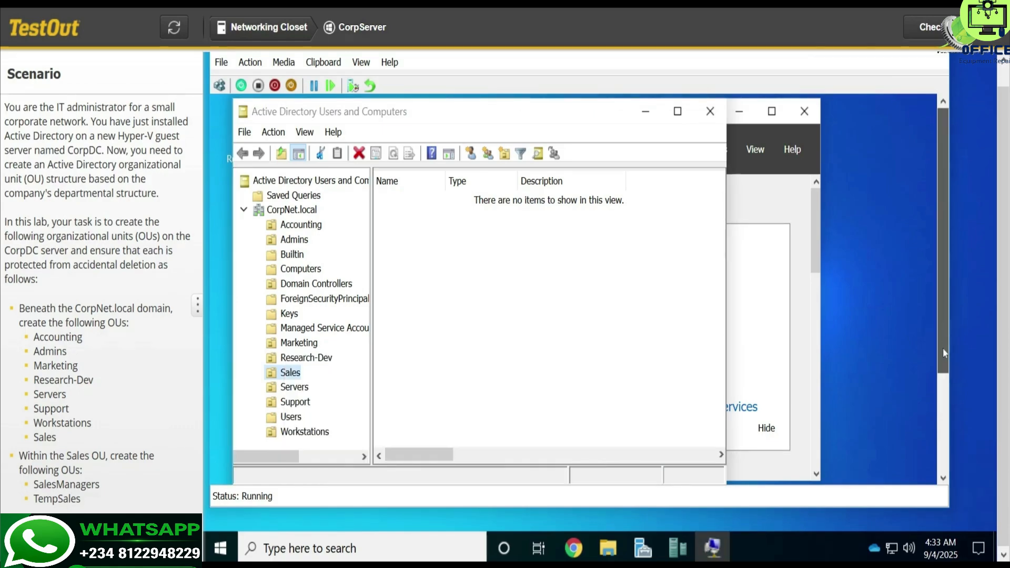
# Create an organizational unit named SalesManagers within the Sales OU, protected from accidental deletion
pyautogui.scroll(-3, 938, 373)
pyautogui.scroll(-1, 938, 374)
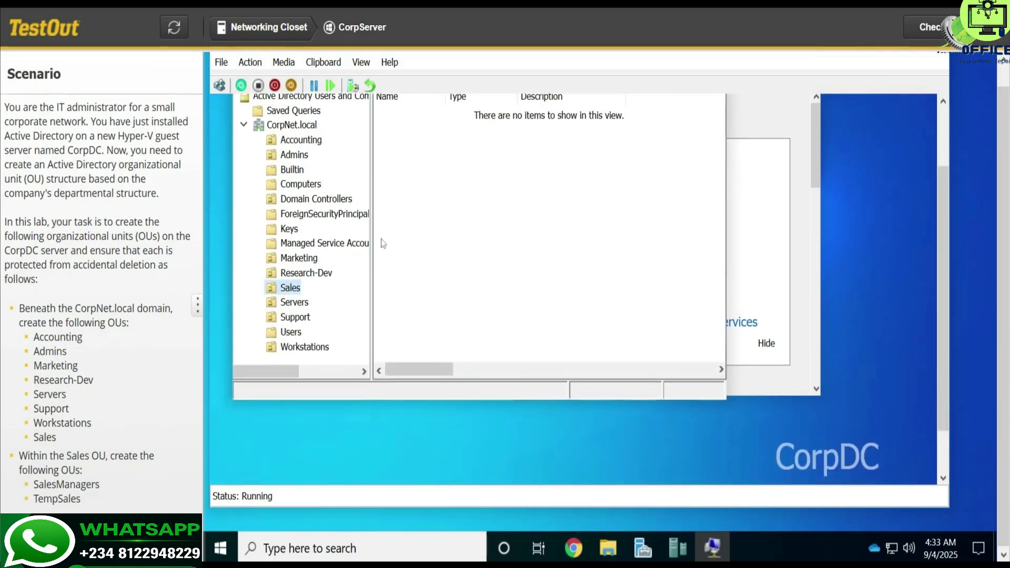
pyautogui.rightClick(297, 292)
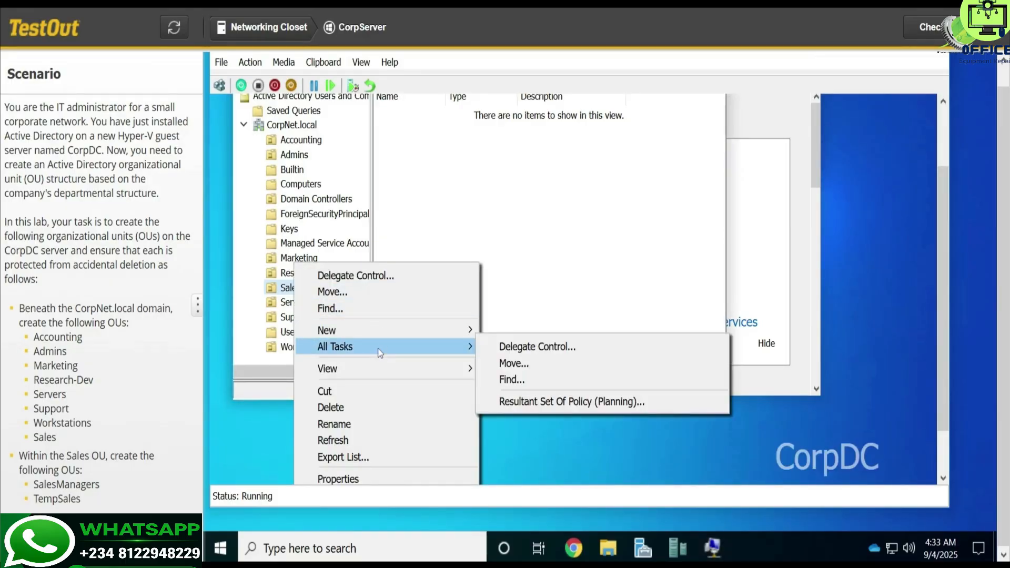
pyautogui.moveTo(466, 331)
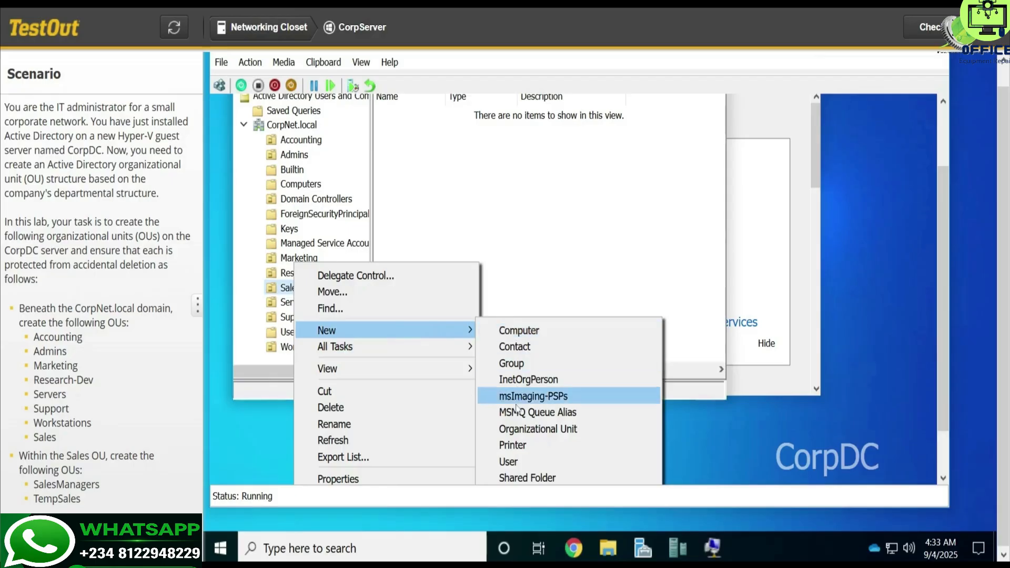
pyautogui.click(514, 431)
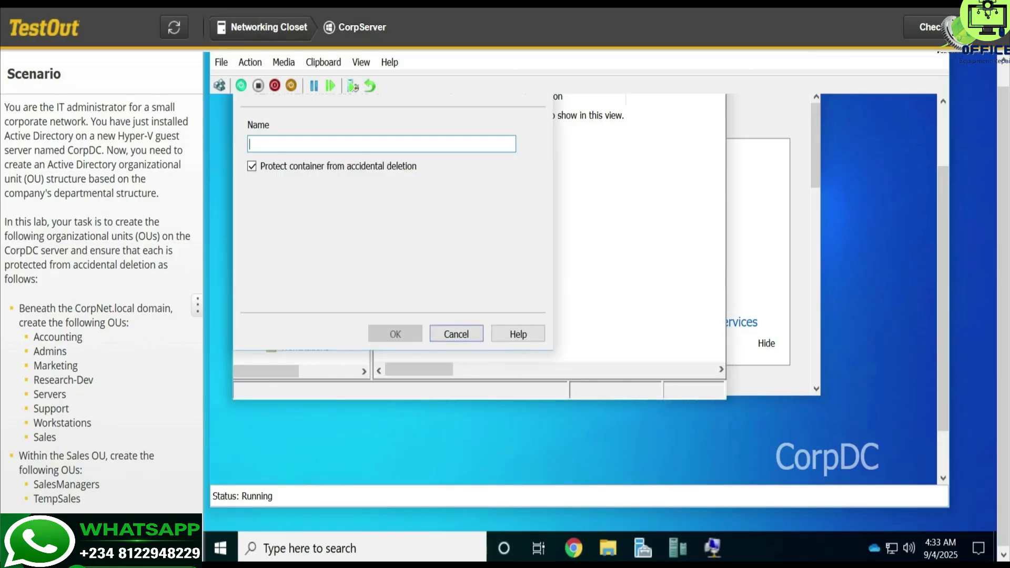
pyautogui.write('Sa')
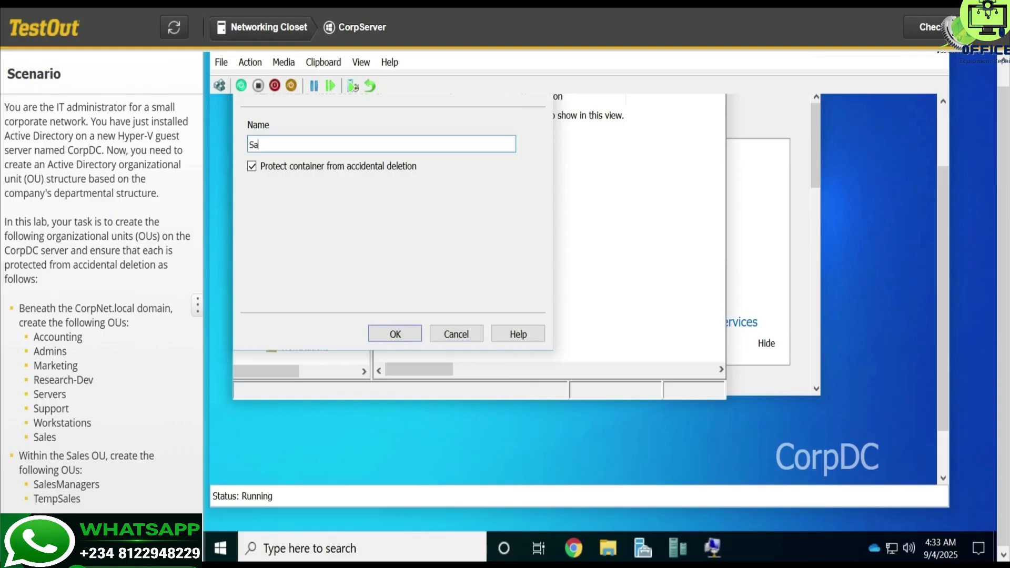
pyautogui.write('lesManage')
pyautogui.write('rs')
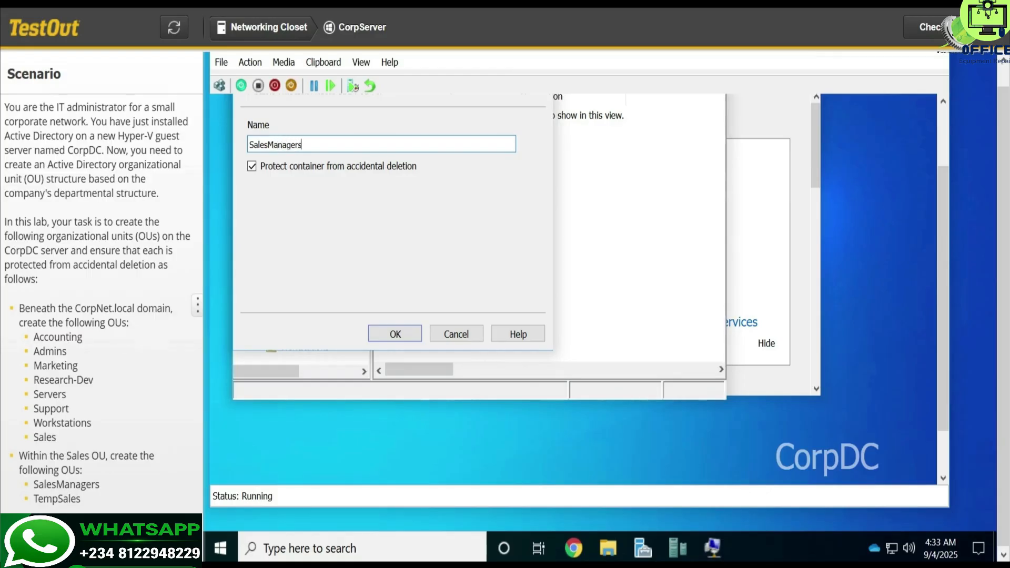
pyautogui.click(396, 334)
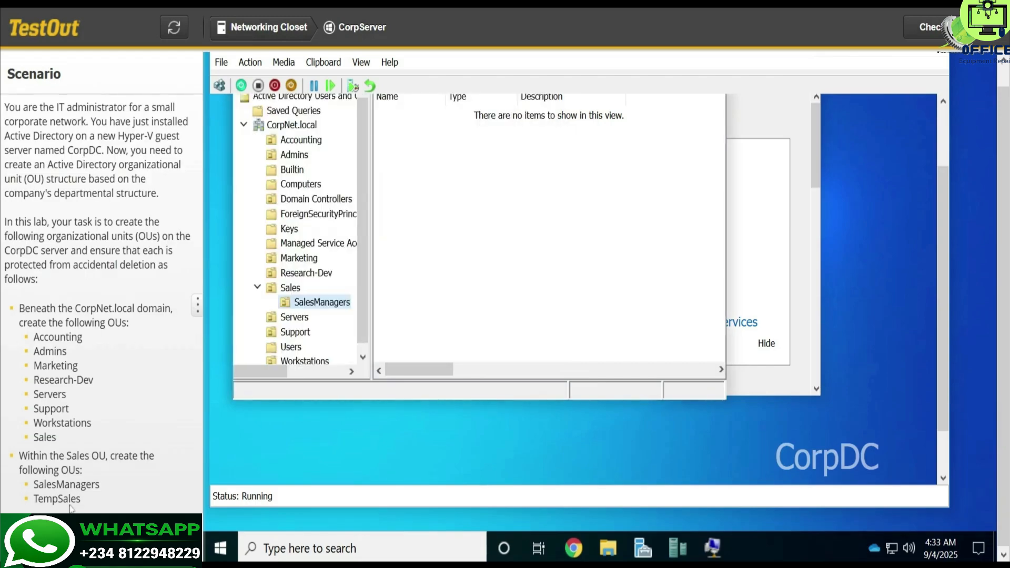
# Create an organizational unit named TempSales within the Sales OU, protected from accidental deletion
pyautogui.click(285, 293)
pyautogui.rightClick(284, 292)
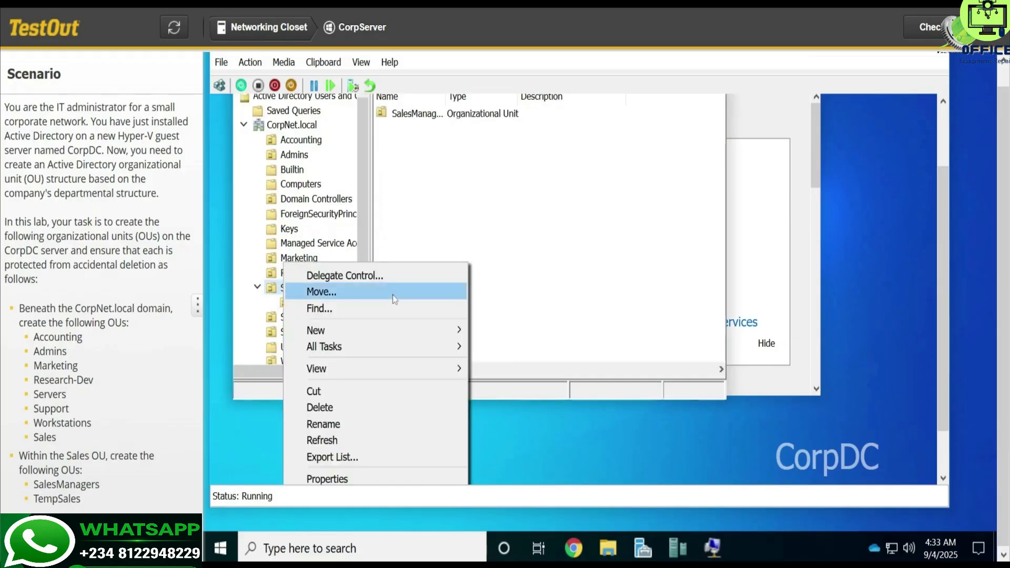
pyautogui.moveTo(448, 330)
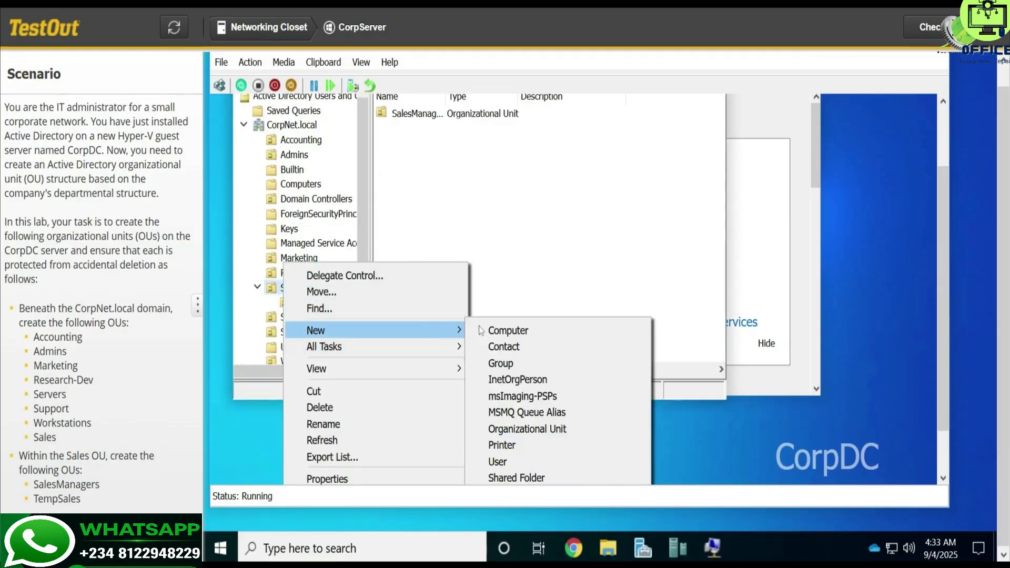
pyautogui.click(501, 430)
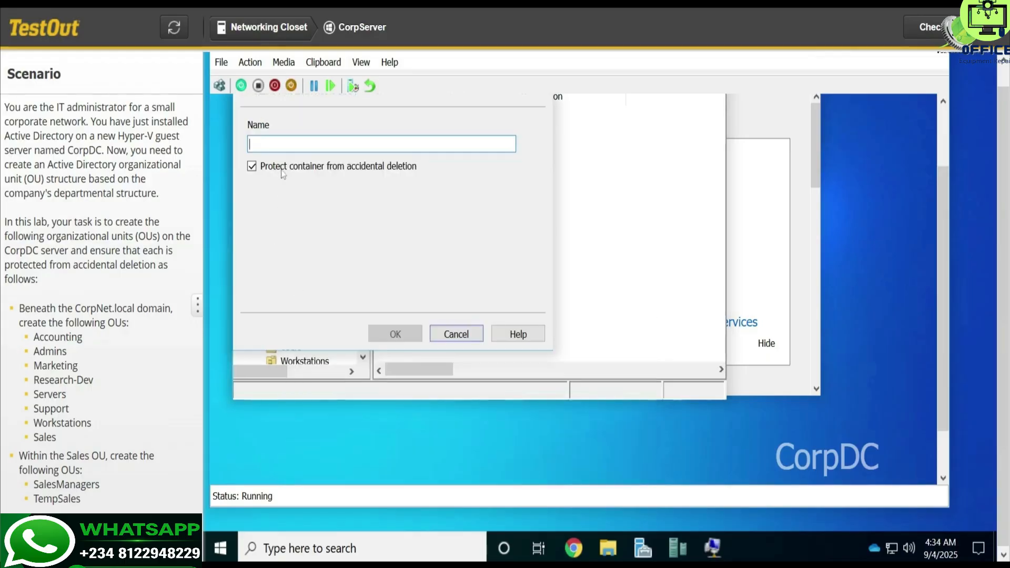
pyautogui.write('Temp')
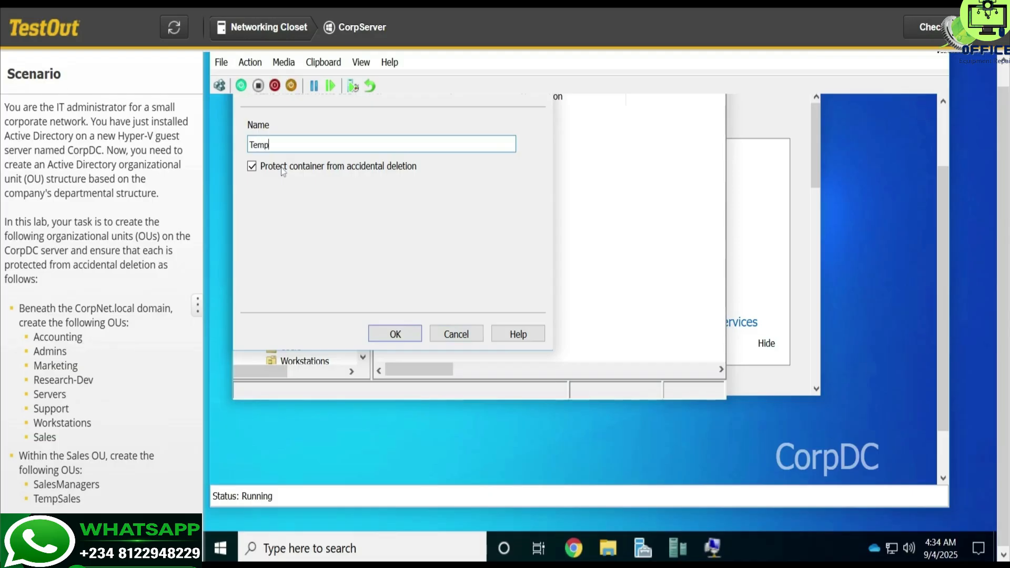
pyautogui.write('Sales')
pyautogui.click(395, 335)
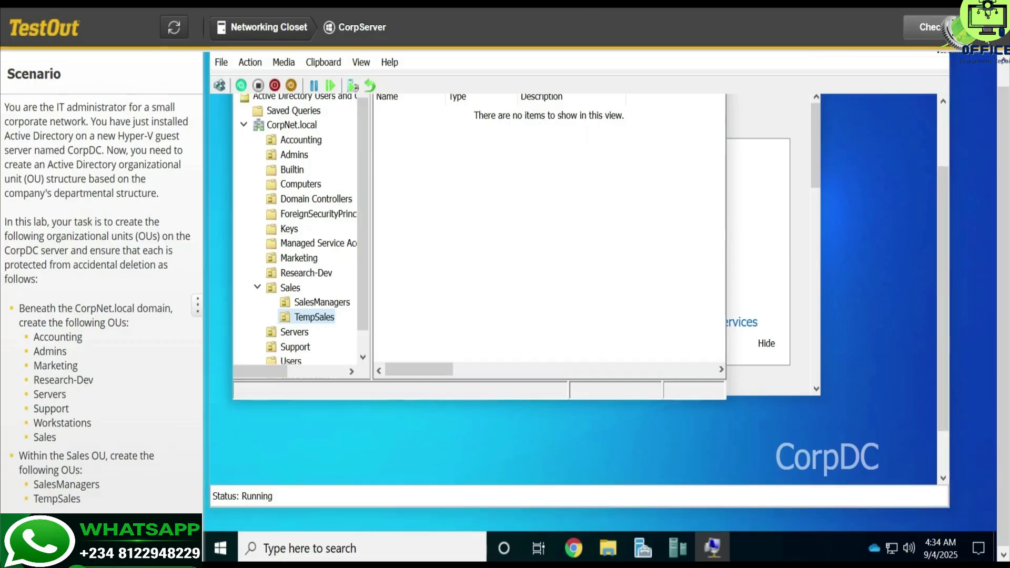
# Check the finished OU structure in the lab report and submit the lab for scoring
pyautogui.click(927, 26)
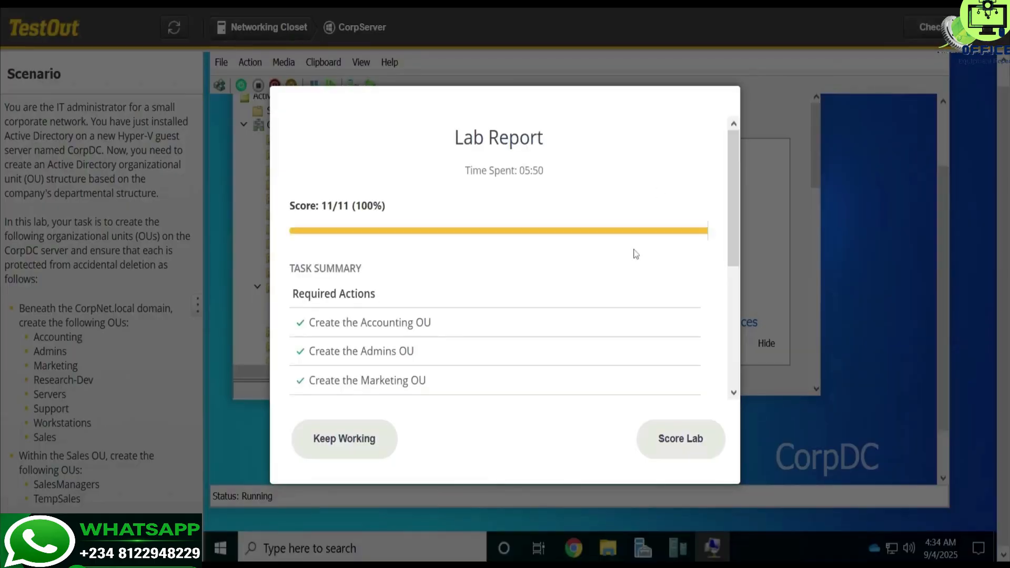
pyautogui.click(676, 436)
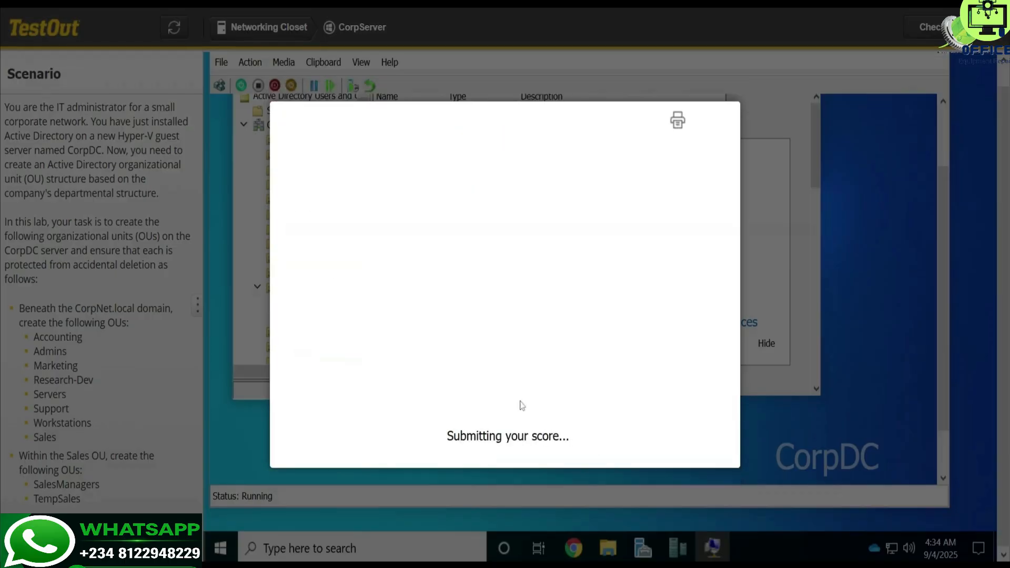